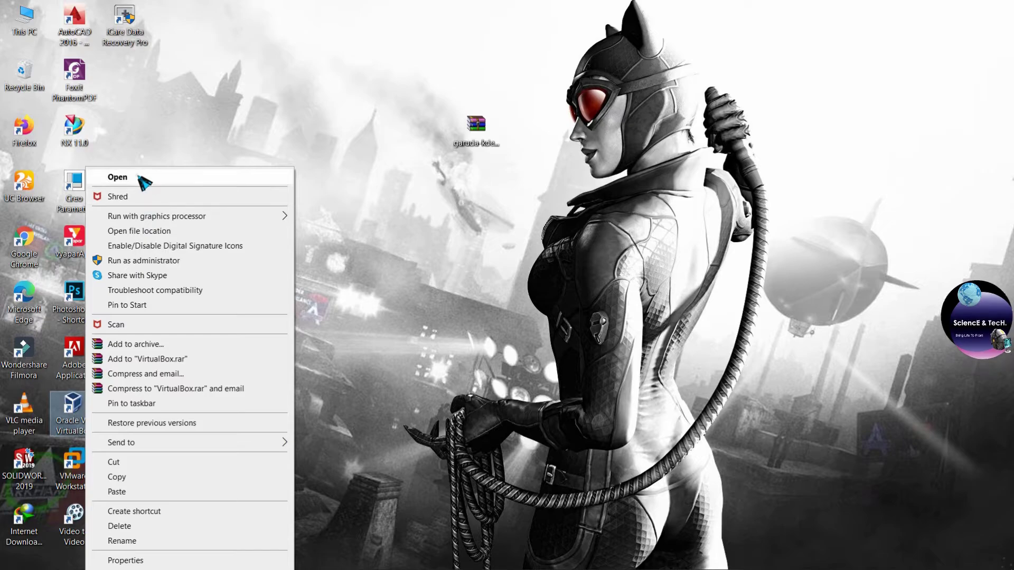
- Launch Oracle VM VirtualBox and begin a new virtual machine named Garuda in expert mode
{"action": "left_click", "coordinate": [141, 178]}
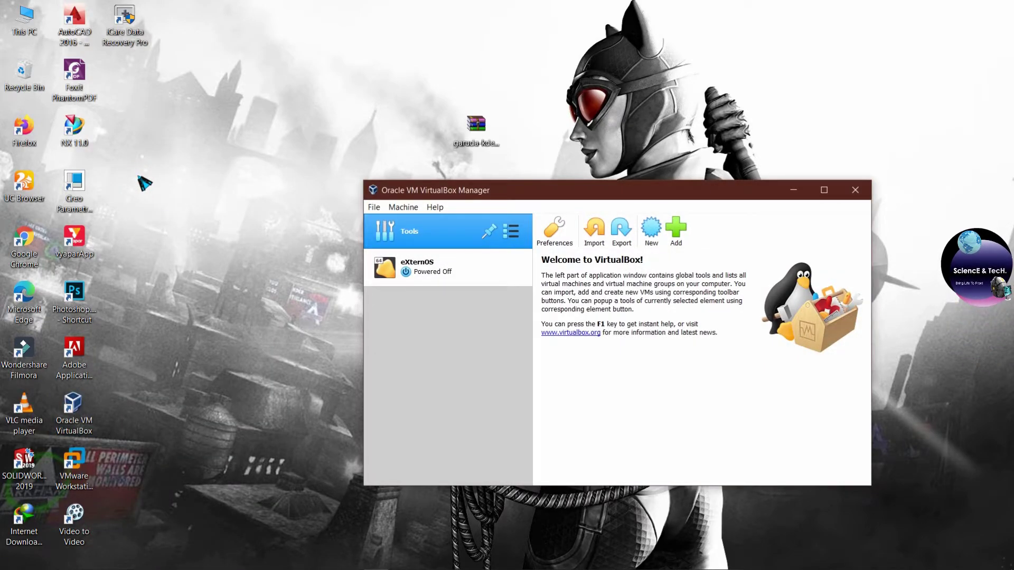
{"action": "left_click_drag", "start_coordinate": [583, 199], "coordinate": [519, 187]}
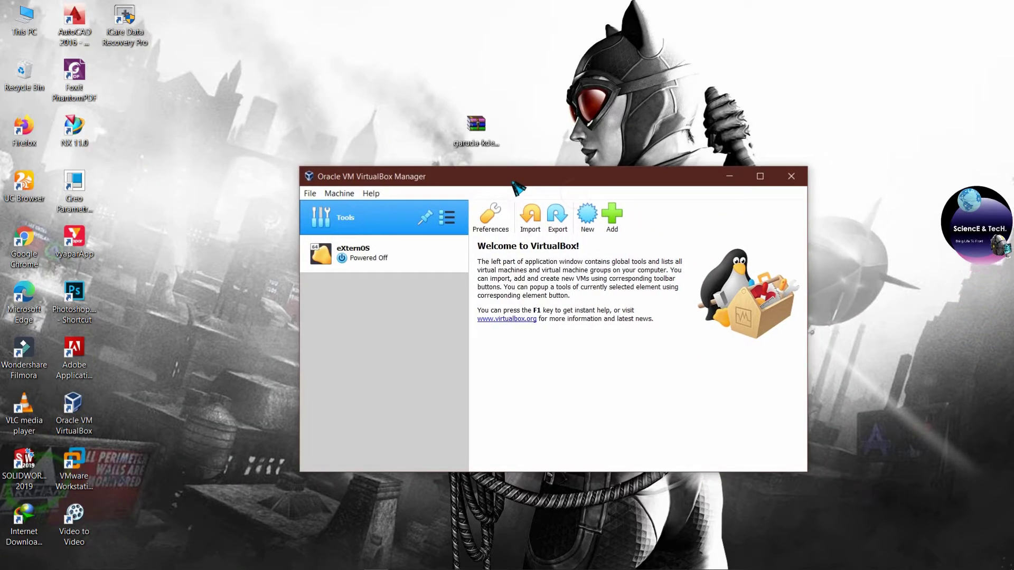
{"action": "left_click", "coordinate": [594, 222]}
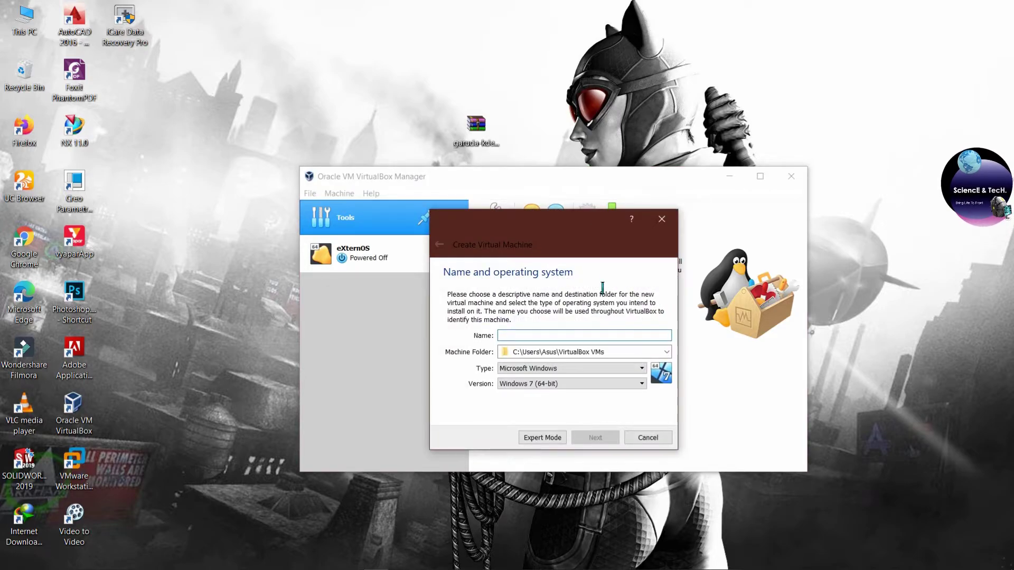
{"action": "left_click", "coordinate": [544, 446]}
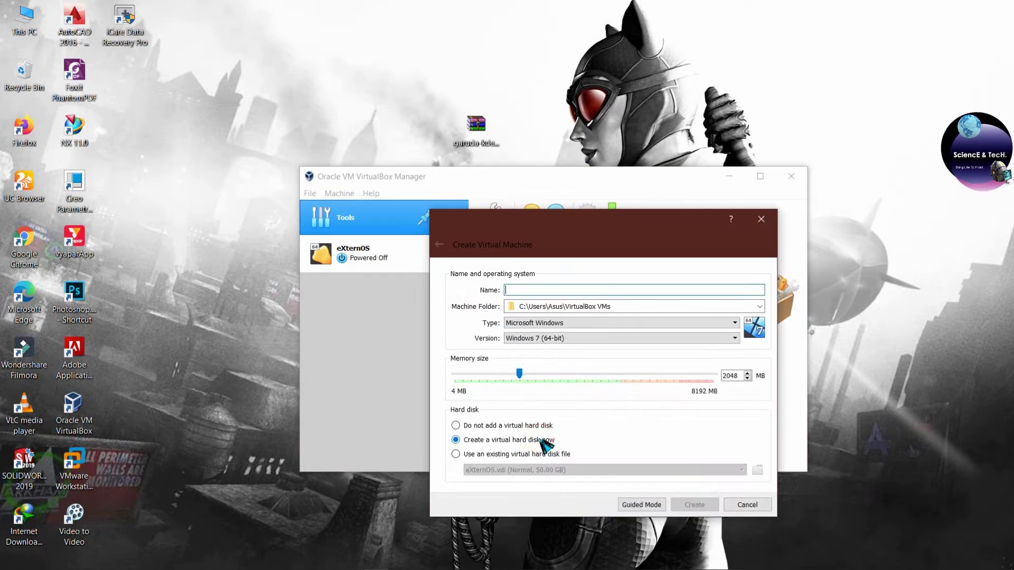
{"action": "left_click_drag", "start_coordinate": [680, 227], "coordinate": [654, 190]}
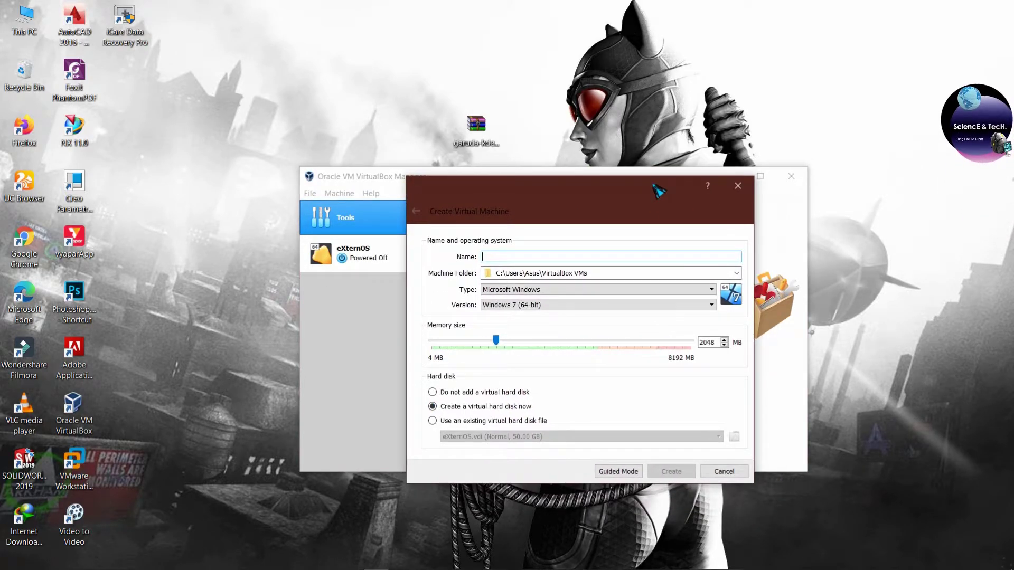
{"action": "left_click", "coordinate": [573, 260]}
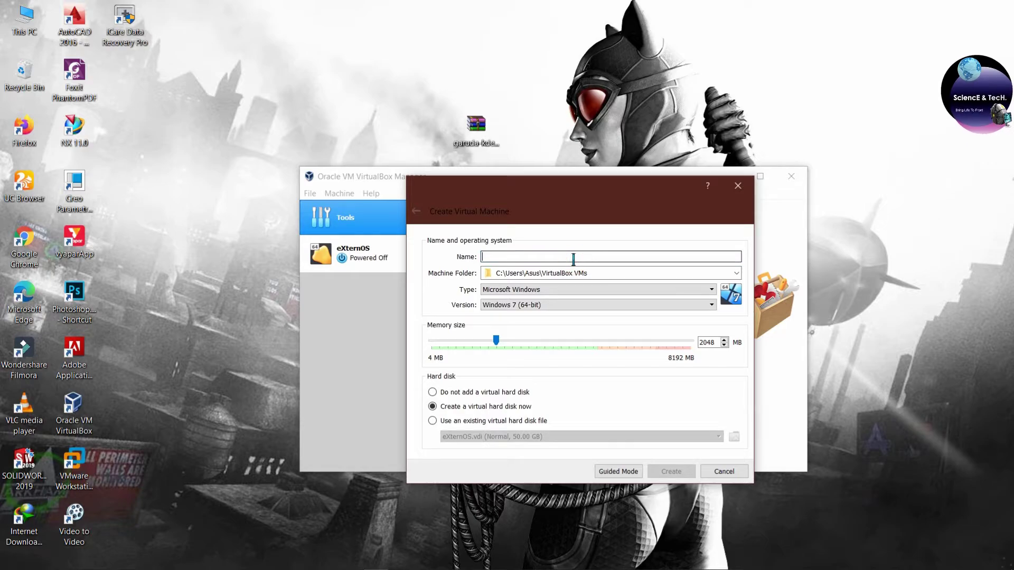
{"action": "type", "text": "Garuda"}
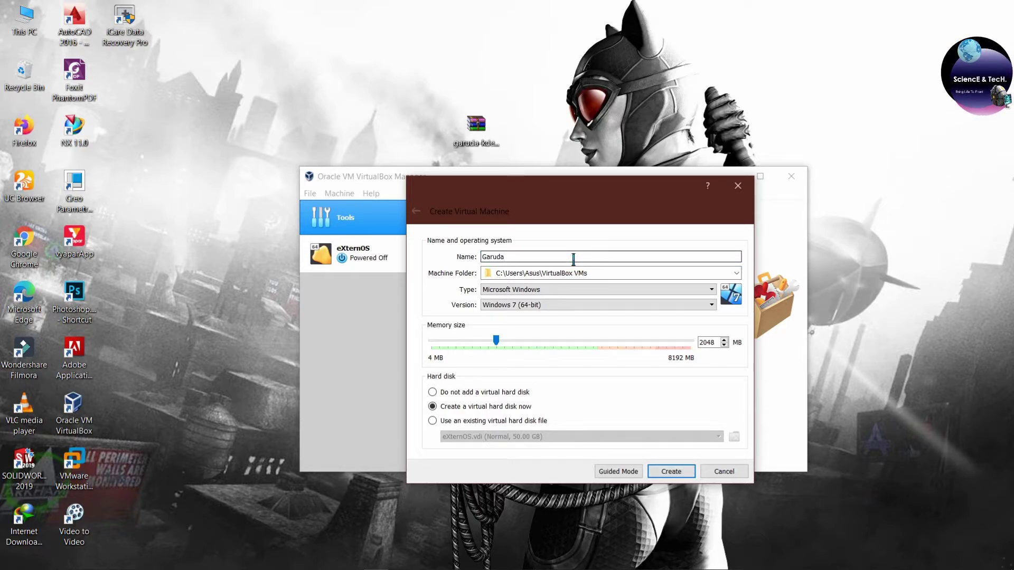
- Set the new machine's folder to the MoViEs&SoNgS (F:) drive
{"action": "left_click", "coordinate": [736, 274]}
{"action": "left_click", "coordinate": [640, 296]}
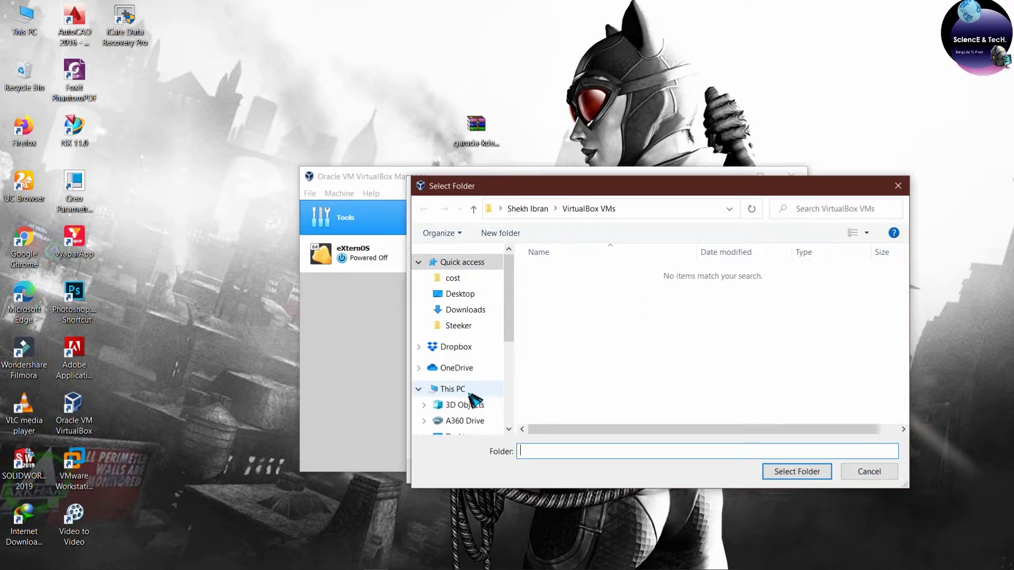
{"action": "left_click", "coordinate": [470, 393]}
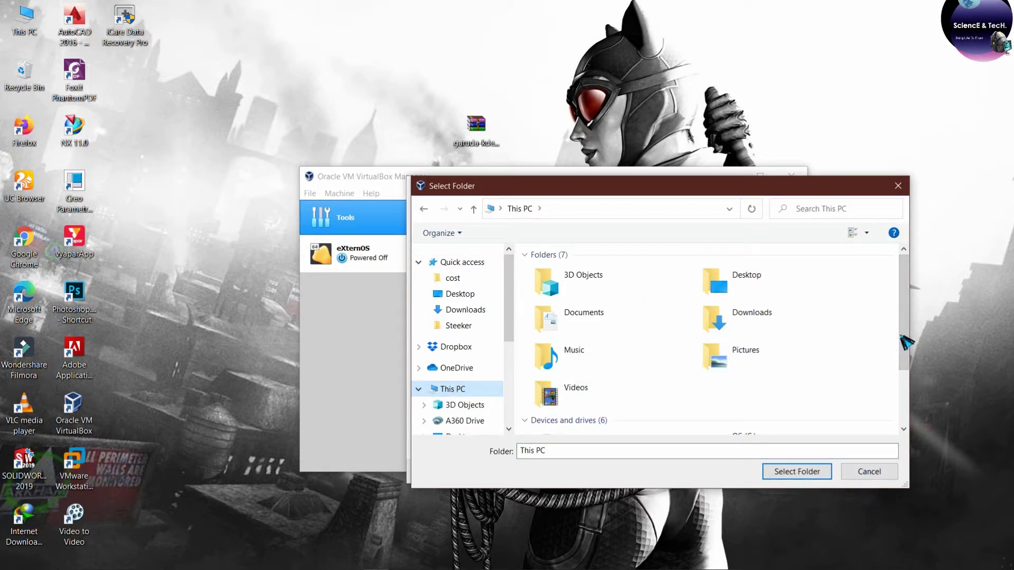
{"action": "left_click_drag", "start_coordinate": [906, 342], "coordinate": [905, 420]}
{"action": "left_click", "coordinate": [671, 427]}
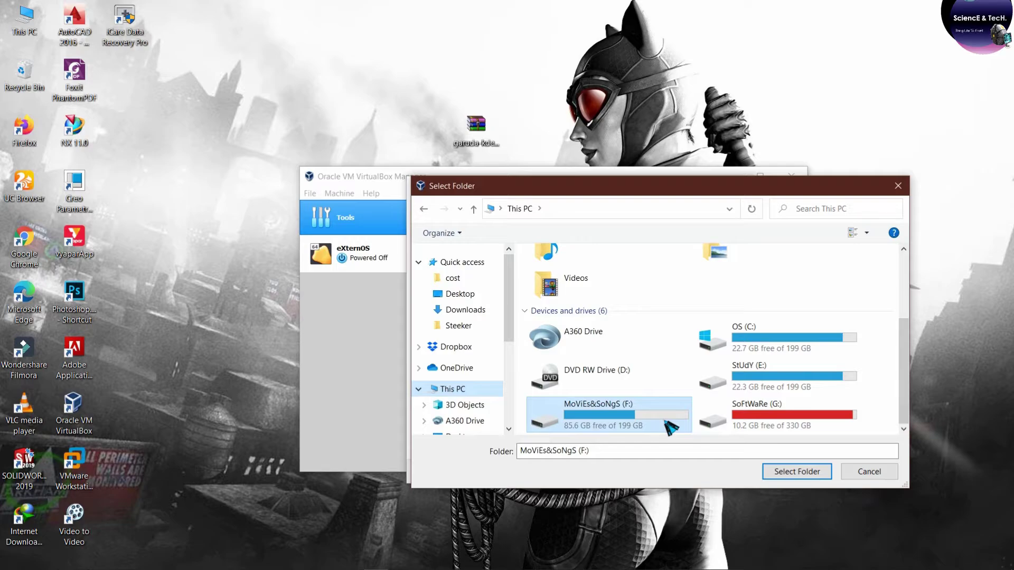
{"action": "double_click", "coordinate": [671, 427]}
{"action": "left_click", "coordinate": [797, 471]}
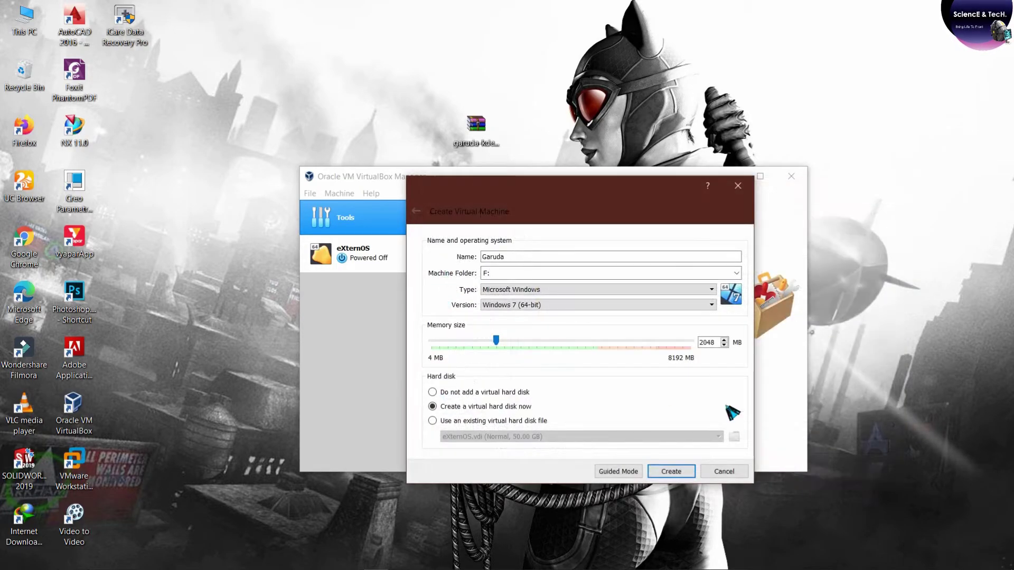
- Set the machine's operating system type to Linux and its version to Other Linux (64-bit)
{"action": "left_click", "coordinate": [607, 289]}
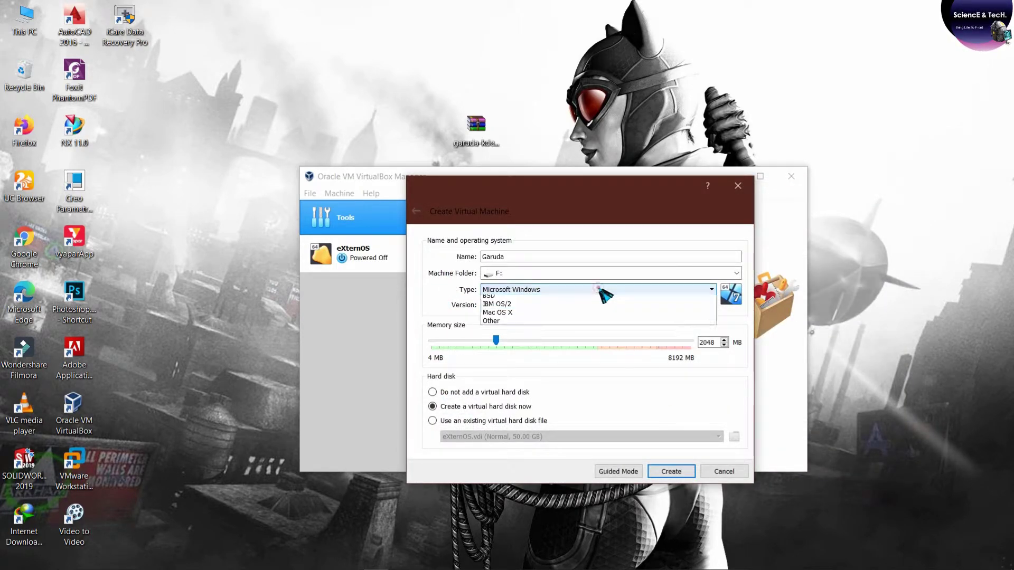
{"action": "left_click", "coordinate": [534, 312]}
{"action": "left_click", "coordinate": [536, 306]}
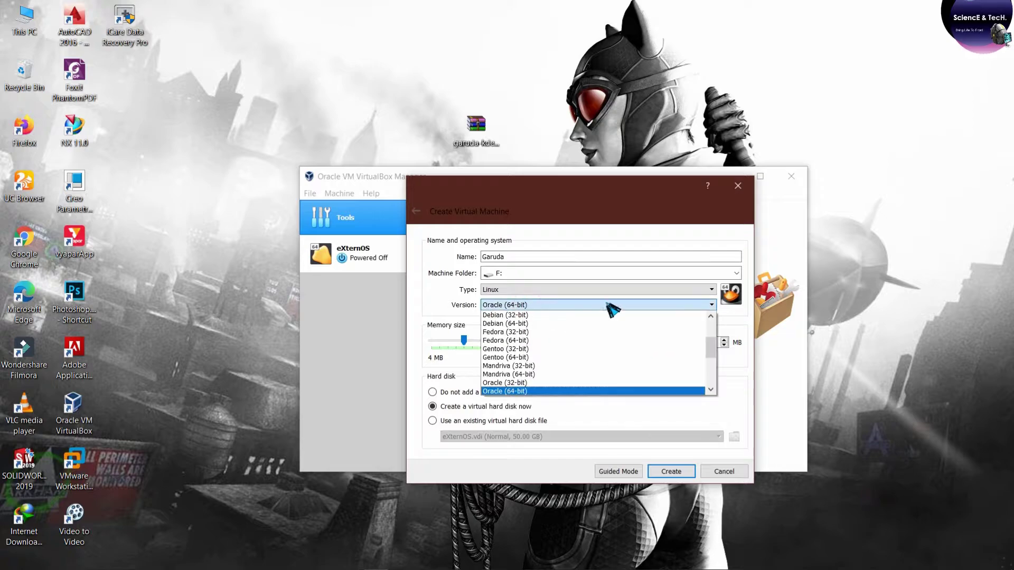
{"action": "left_click_drag", "start_coordinate": [710, 353], "coordinate": [714, 390]}
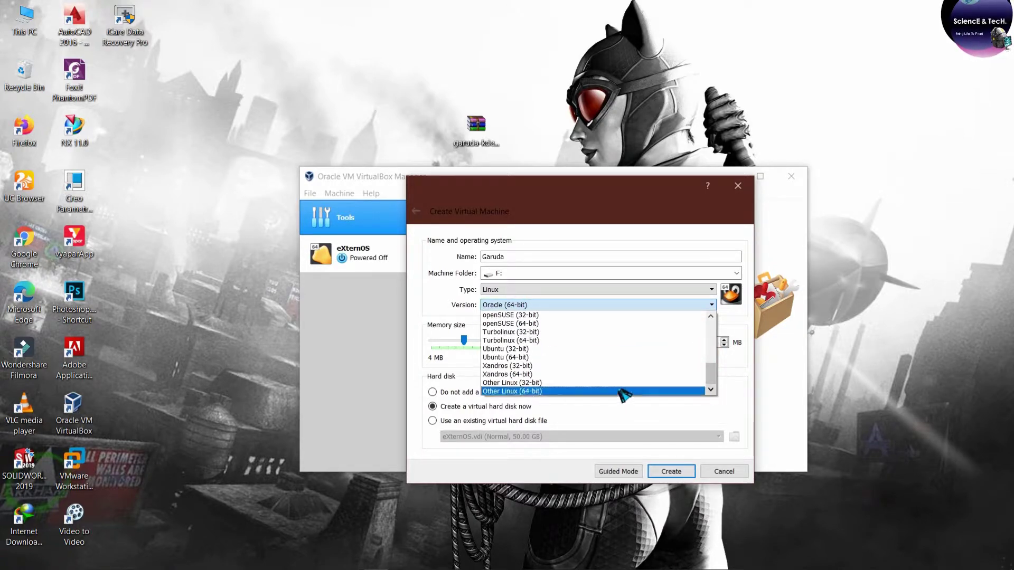
{"action": "left_click", "coordinate": [541, 392]}
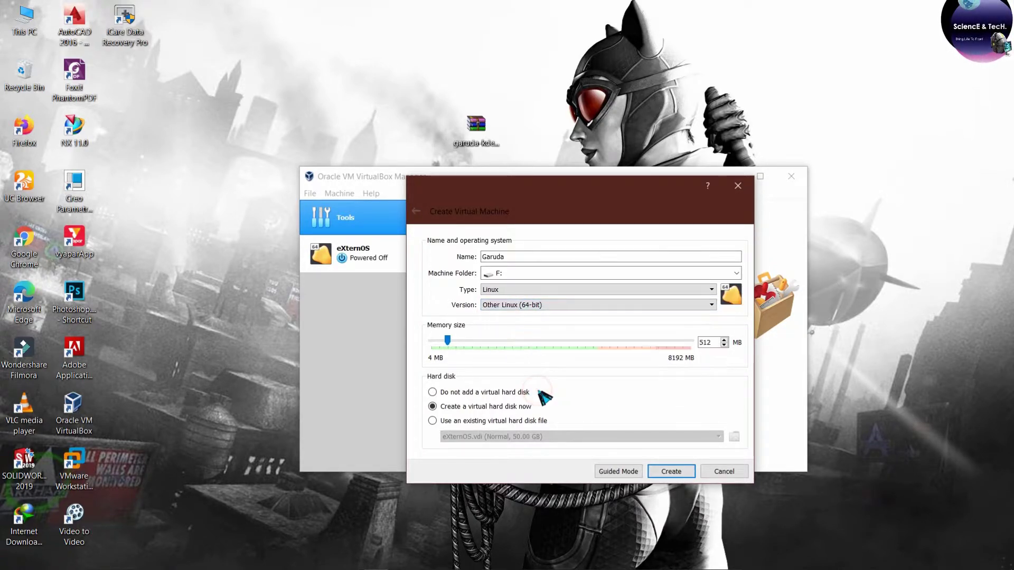
- Set the memory size to 4096 MB and create the machine with a 20 GB virtual hard disk
{"action": "double_click", "coordinate": [710, 342]}
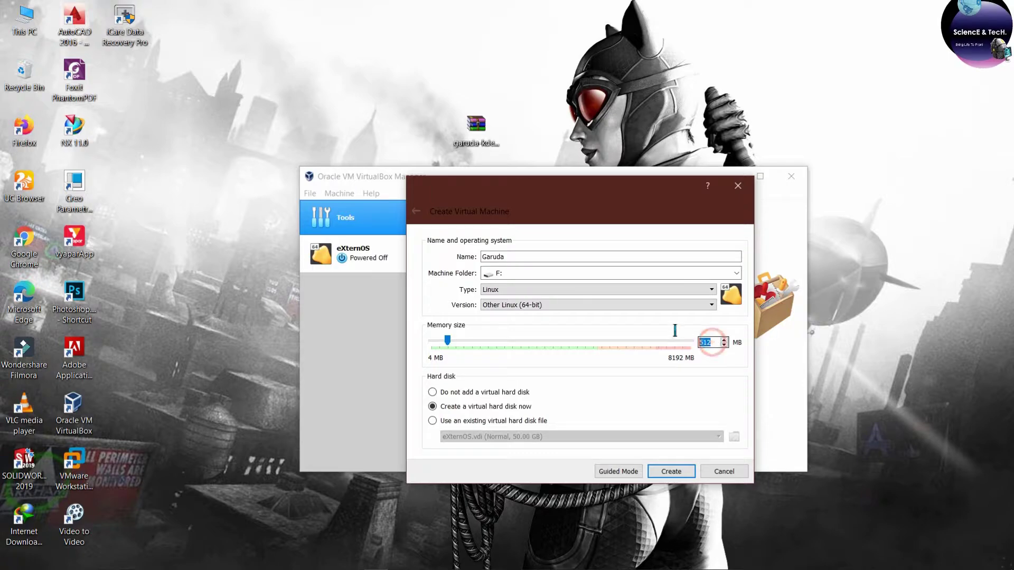
{"action": "type", "text": "4096"}
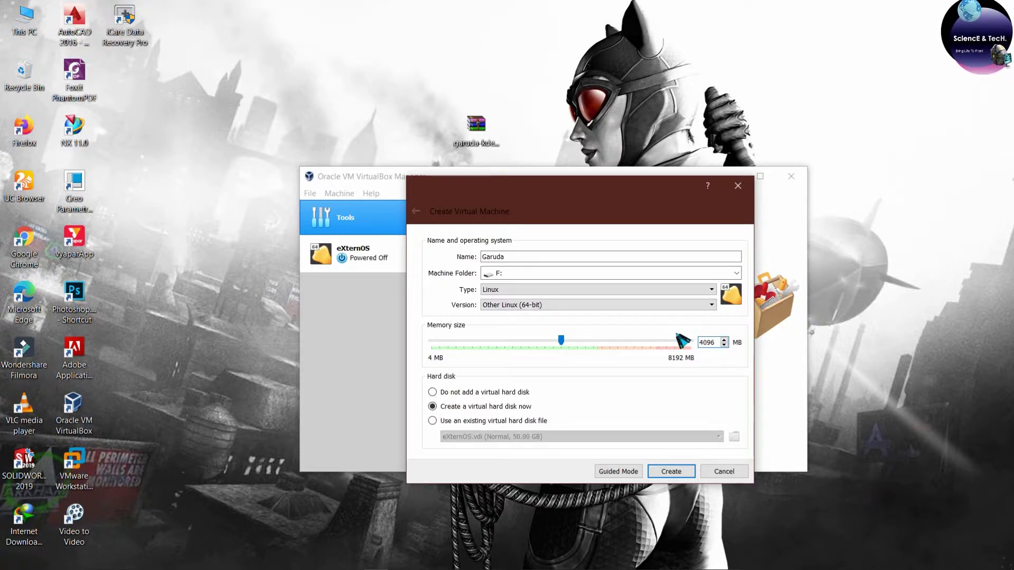
{"action": "left_click", "coordinate": [682, 474]}
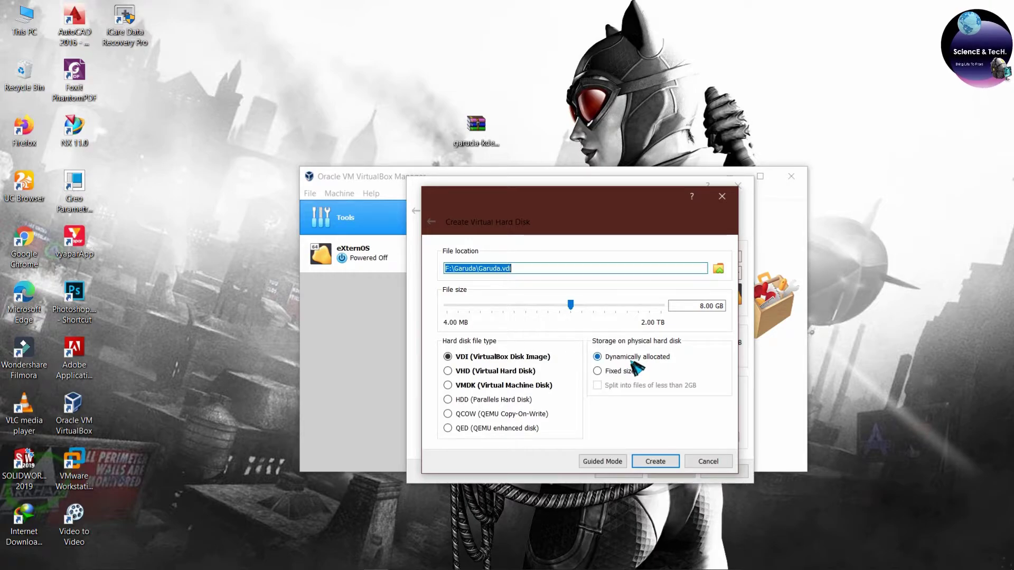
{"action": "double_click", "coordinate": [711, 304]}
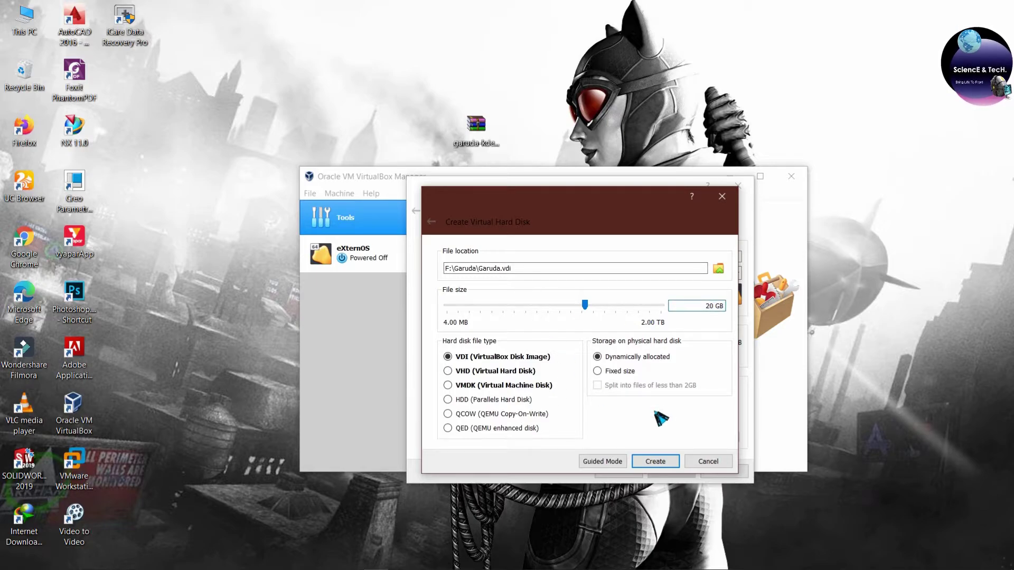
{"action": "left_click", "coordinate": [657, 462]}
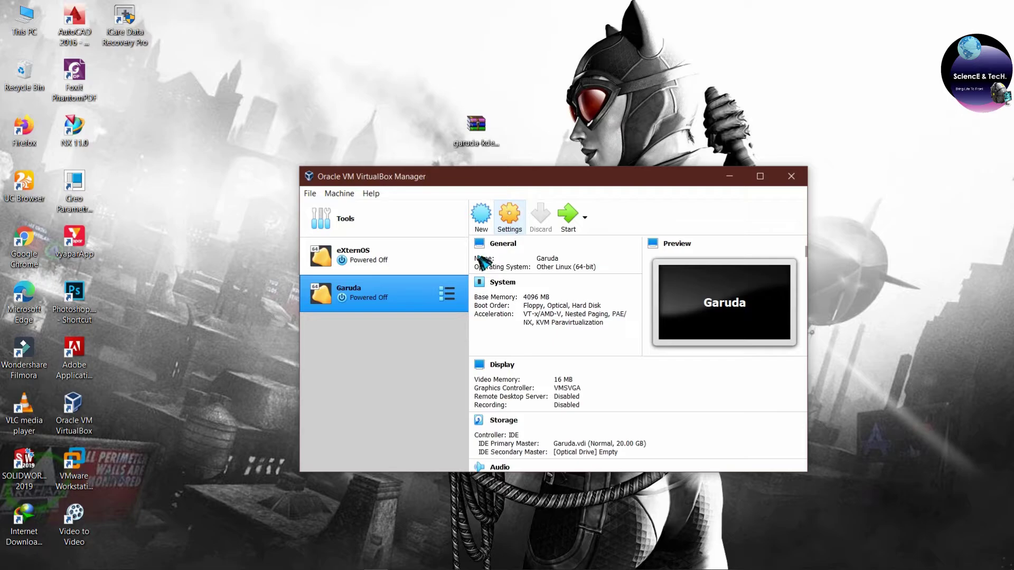
- Open the Garuda machine's settings and assign it 3 processors
{"action": "right_click", "coordinate": [407, 295]}
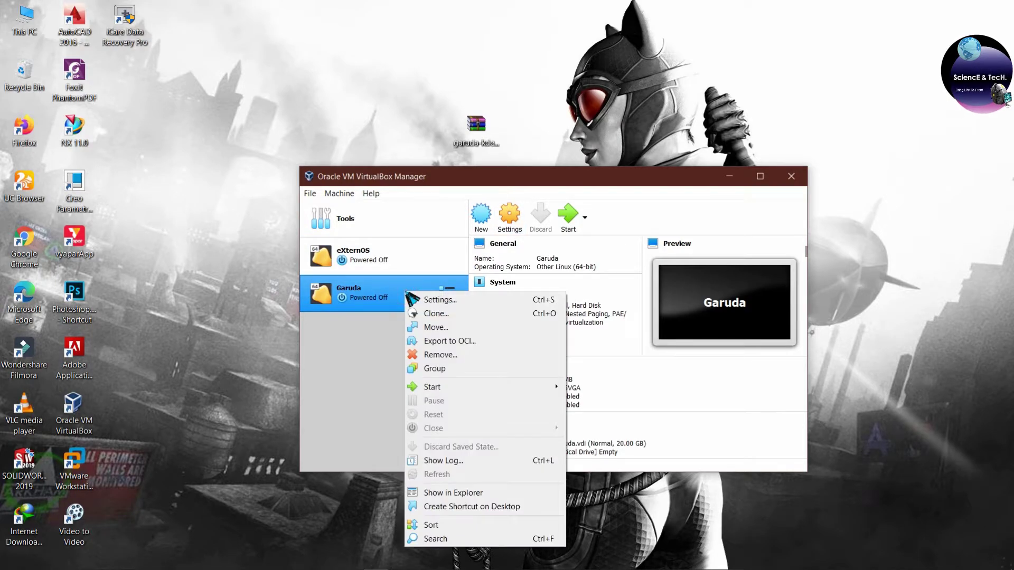
{"action": "left_click", "coordinate": [415, 299]}
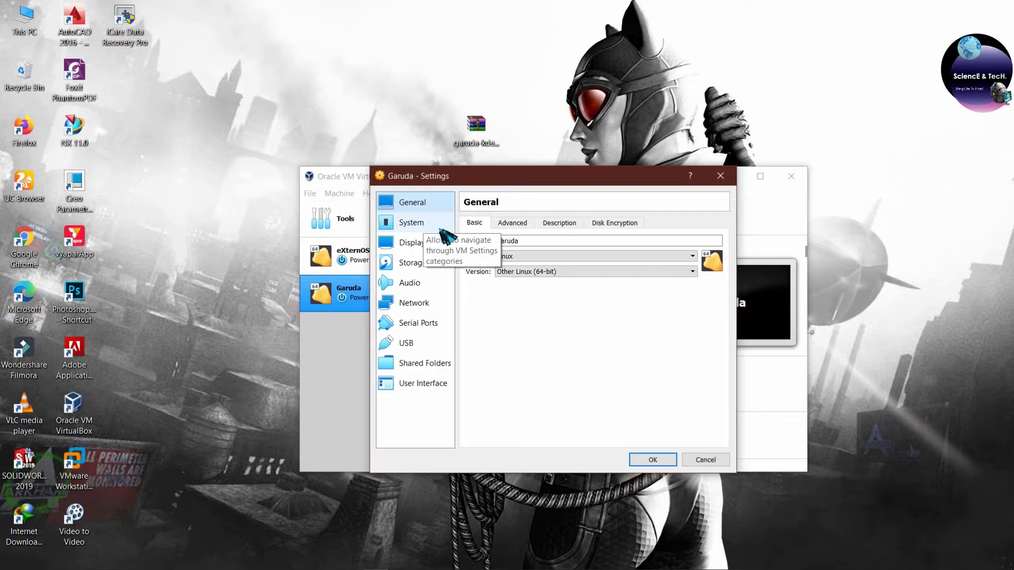
{"action": "left_click", "coordinate": [413, 223]}
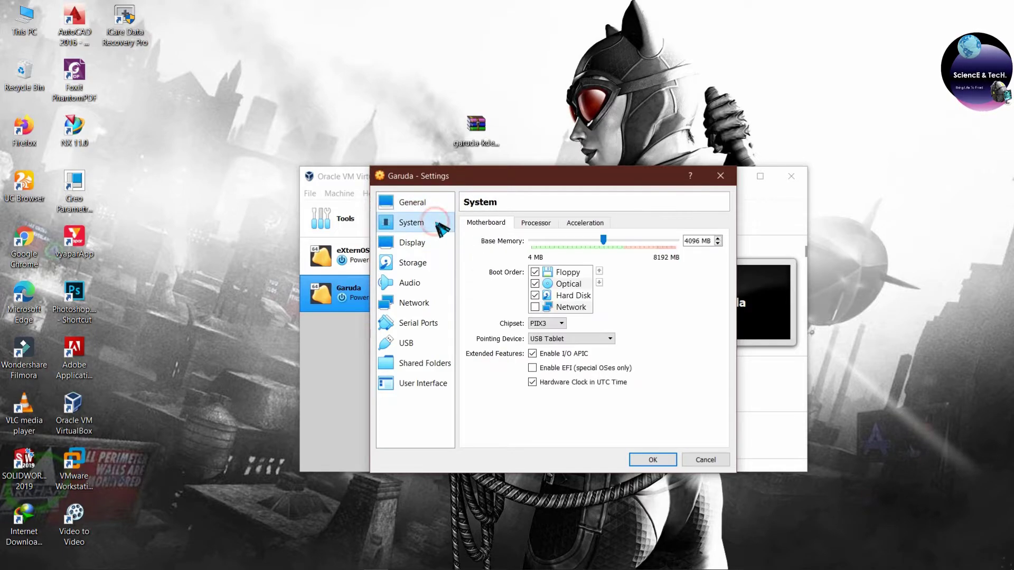
{"action": "left_click", "coordinate": [532, 225]}
{"action": "left_click_drag", "start_coordinate": [532, 242], "coordinate": [571, 243]}
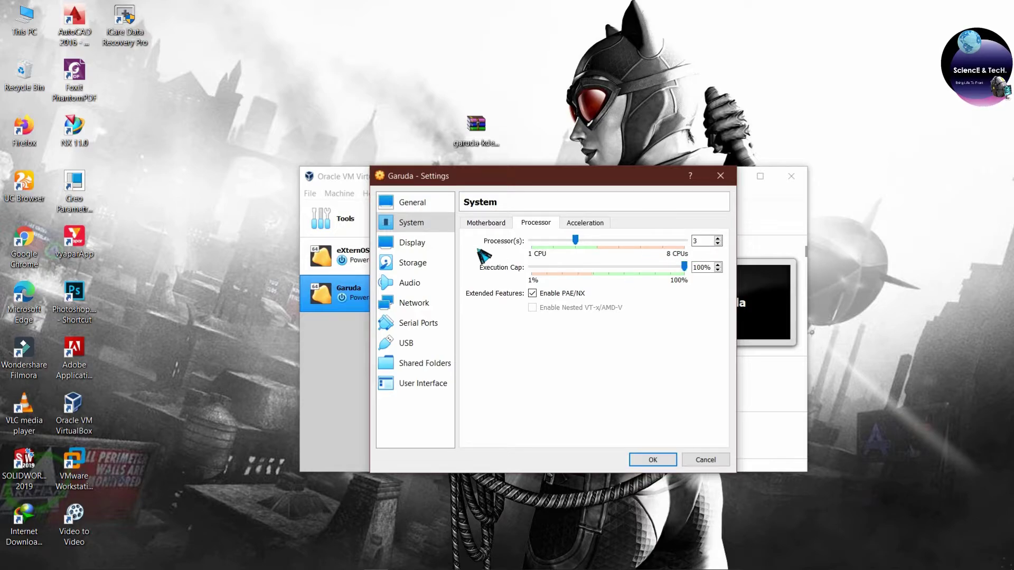
- Set the display's video memory to 128 MB and the graphics controller to VBoxVGA
{"action": "left_click", "coordinate": [425, 243]}
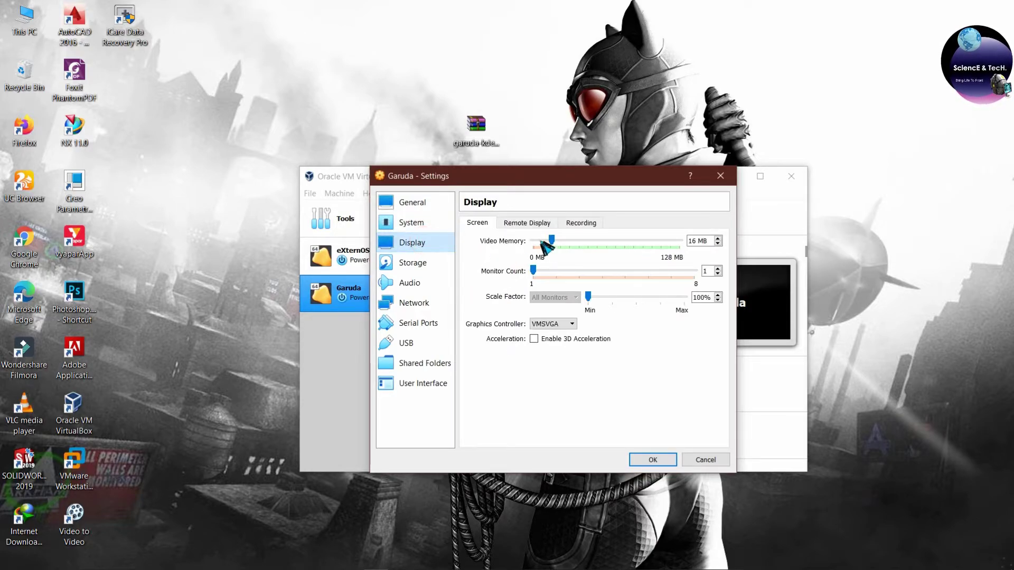
{"action": "left_click_drag", "start_coordinate": [551, 241], "coordinate": [729, 249]}
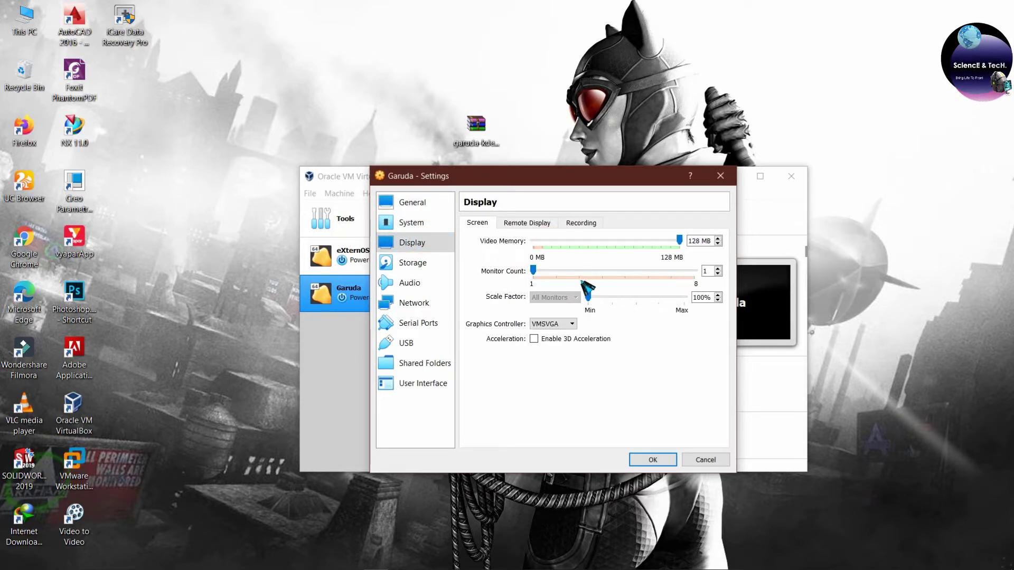
{"action": "left_click", "coordinate": [573, 323]}
{"action": "left_click", "coordinate": [551, 334]}
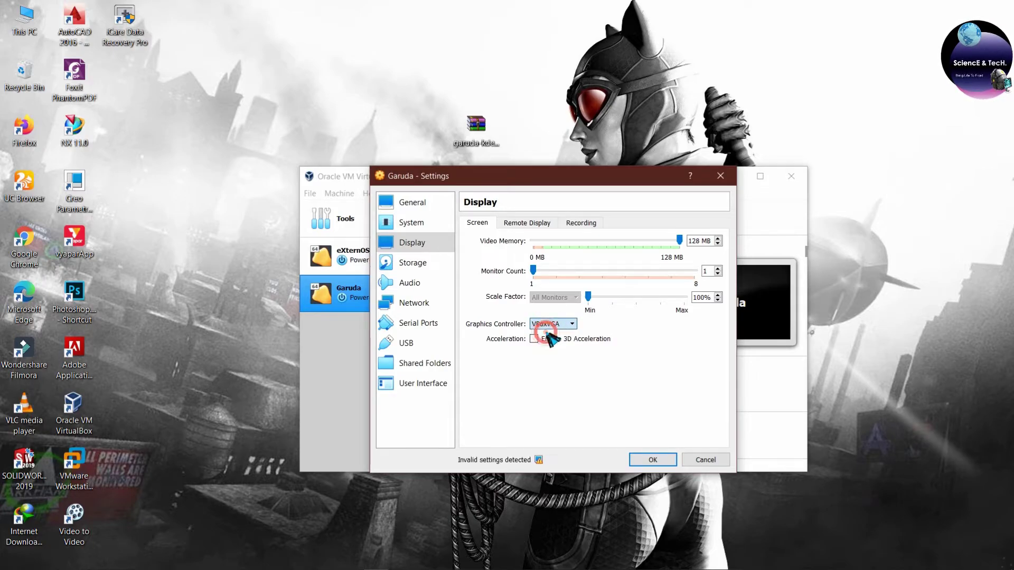
- Load garuda-kde-ultimate-200831-linux-zen.iso from the Desktop into the machine's empty optical drive
{"action": "left_click", "coordinate": [415, 263]}
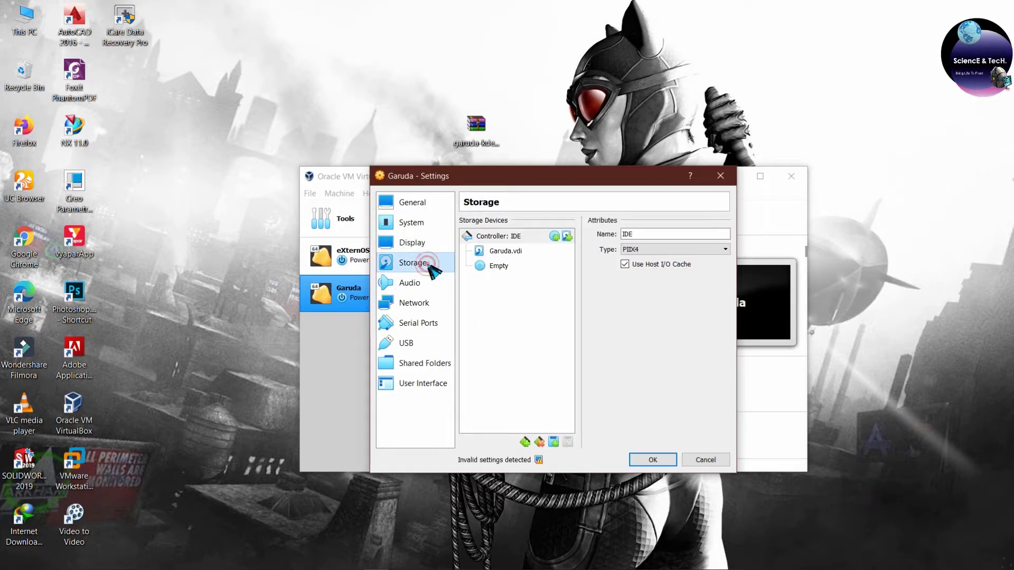
{"action": "left_click", "coordinate": [500, 267]}
{"action": "left_click", "coordinate": [724, 235]}
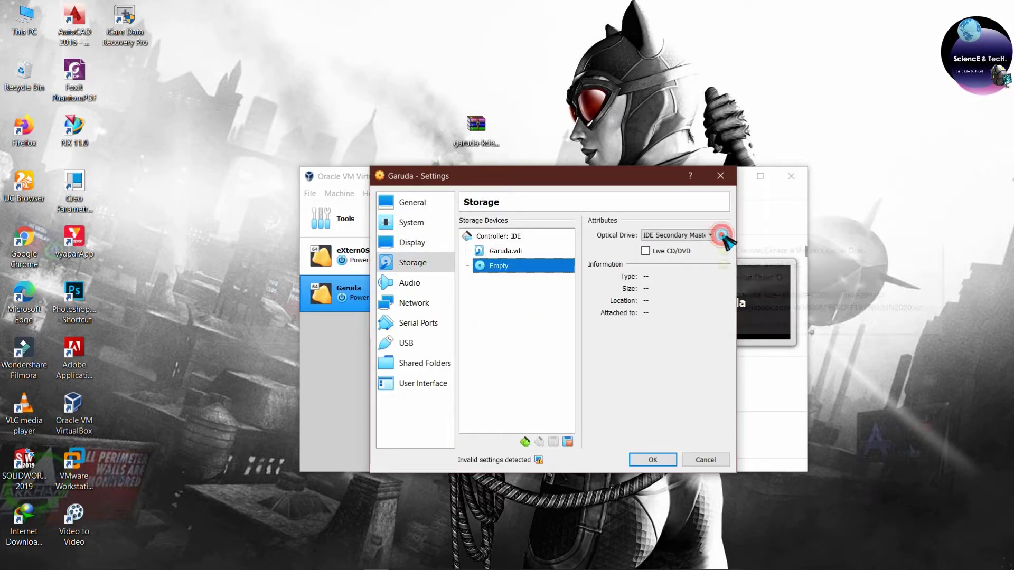
{"action": "left_click", "coordinate": [740, 265]}
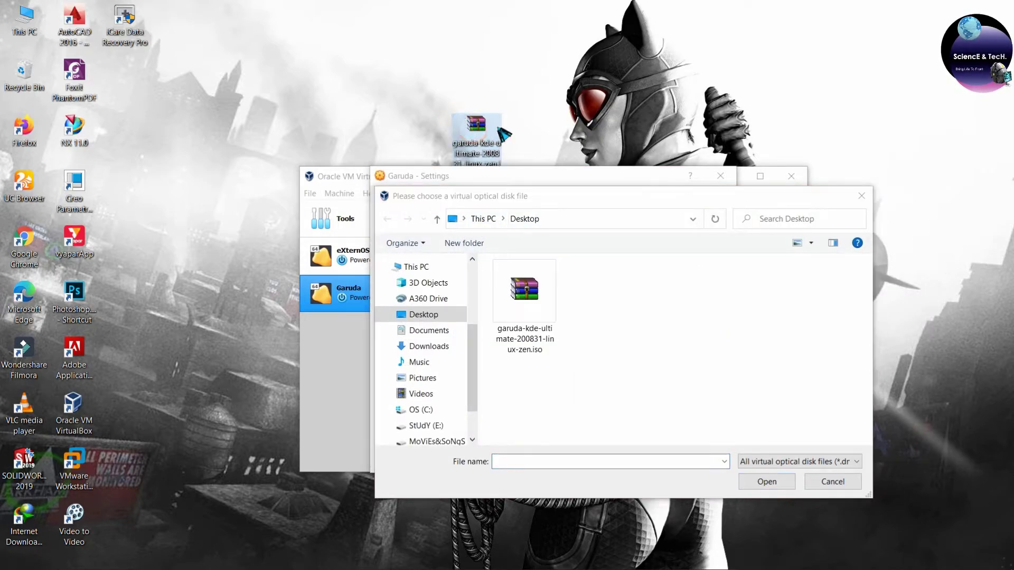
{"action": "left_click", "coordinate": [551, 316]}
{"action": "left_click", "coordinate": [756, 480]}
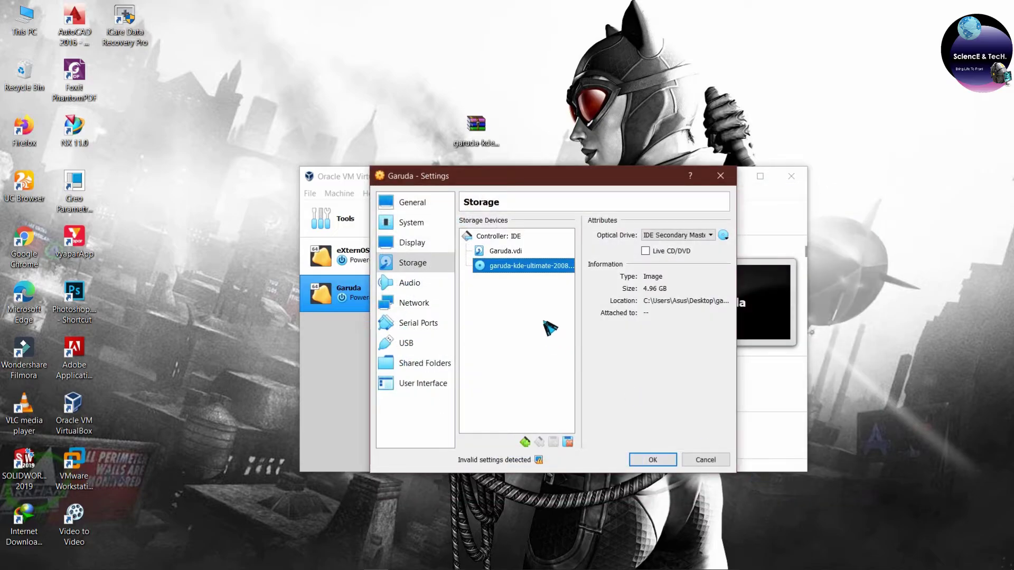
- Set the USB controller to USB 3.0 (xHCI) and save the machine's settings
{"action": "left_click", "coordinate": [417, 304]}
{"action": "left_click", "coordinate": [417, 342]}
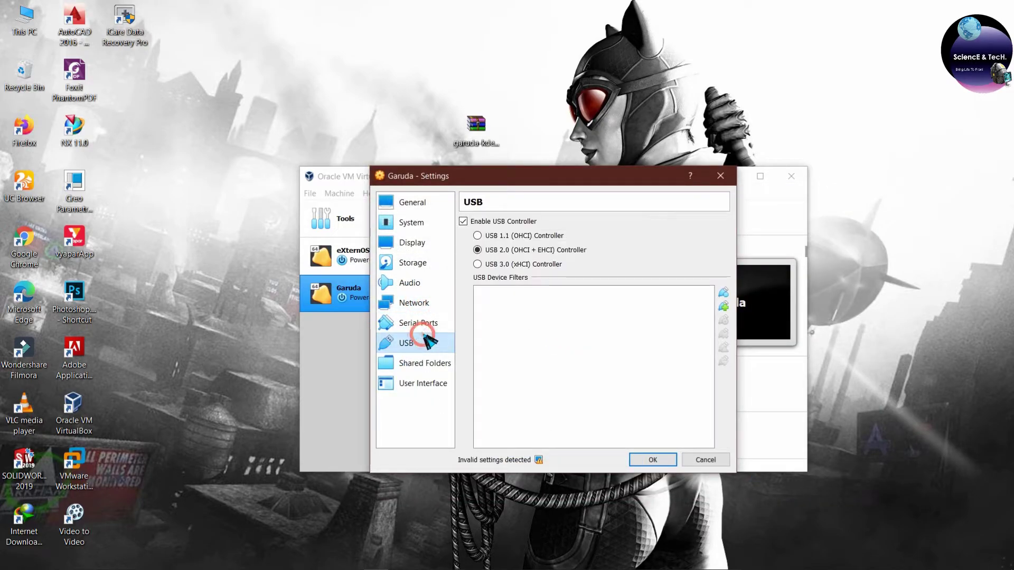
{"action": "left_click", "coordinate": [492, 264]}
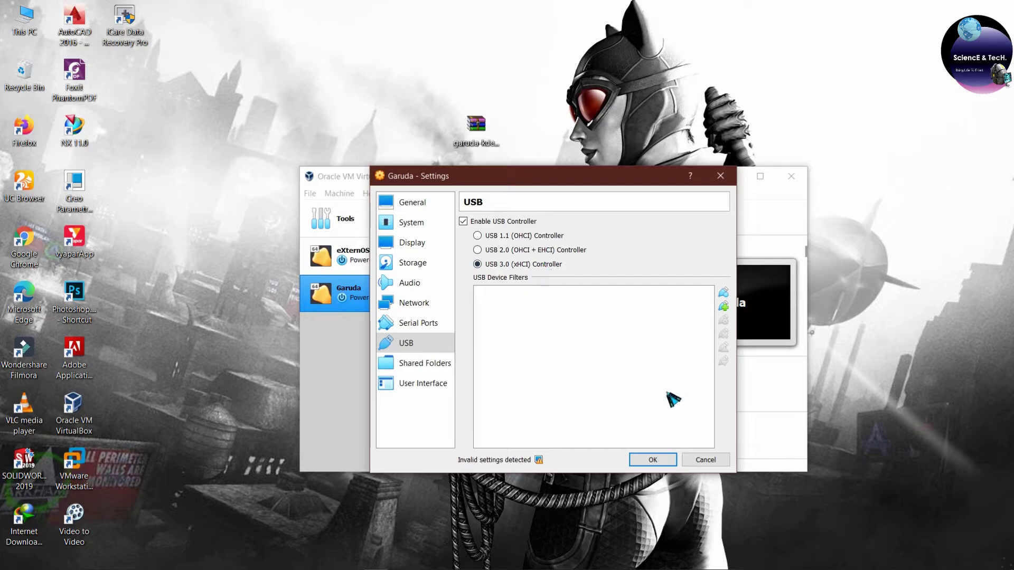
{"action": "left_click", "coordinate": [653, 459]}
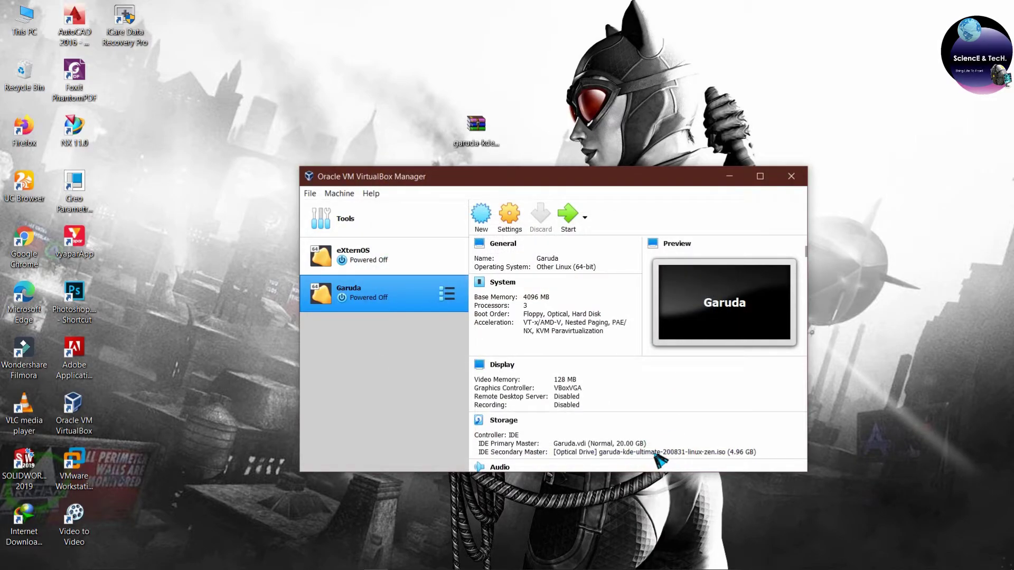
- Start the Garuda machine with garuda-kde-ultimate-200831-linux-zen.iso as the start-up disk and maximize its window
{"action": "left_click", "coordinate": [569, 216]}
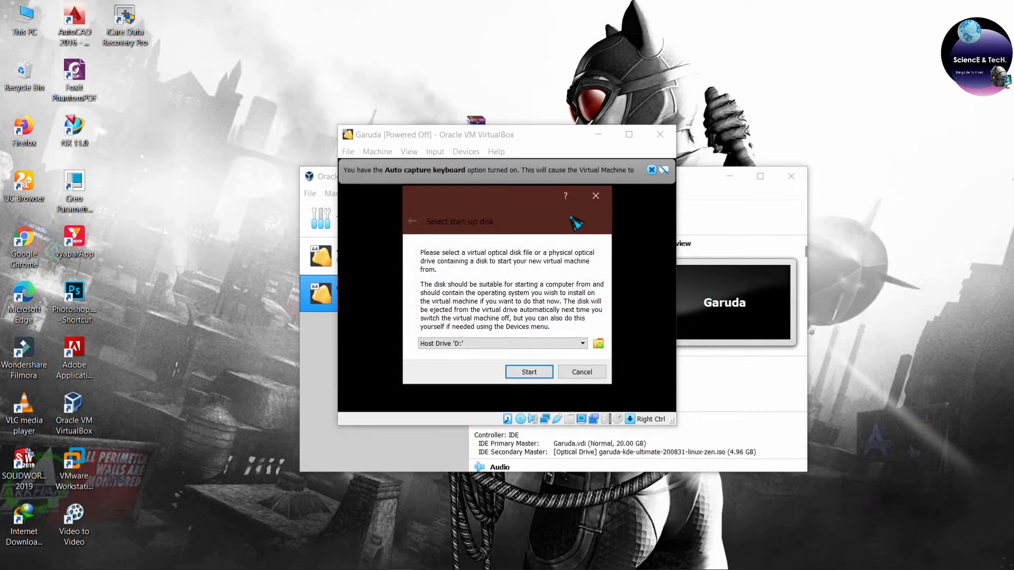
{"action": "left_click", "coordinate": [516, 344]}
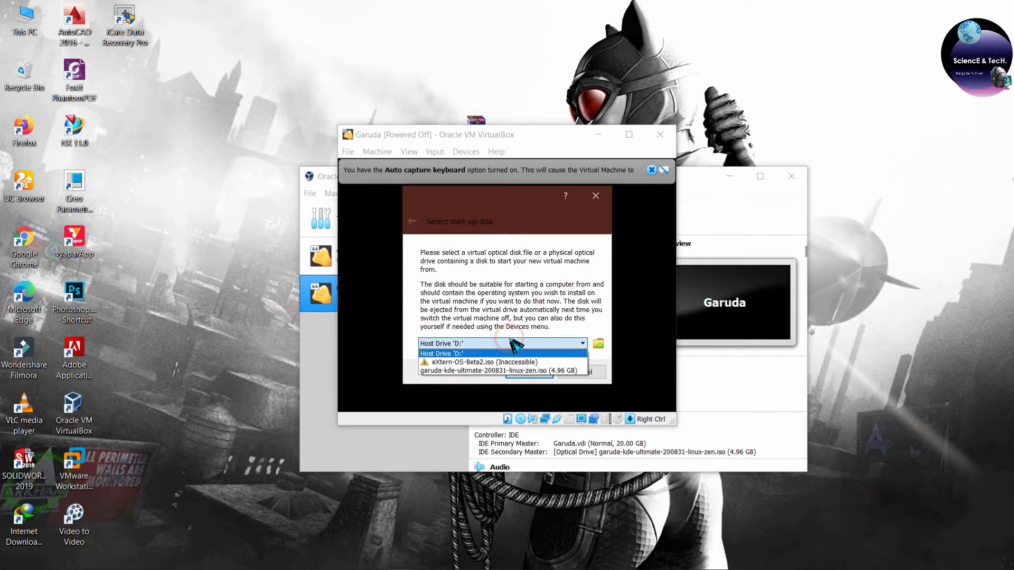
{"action": "left_click", "coordinate": [501, 370]}
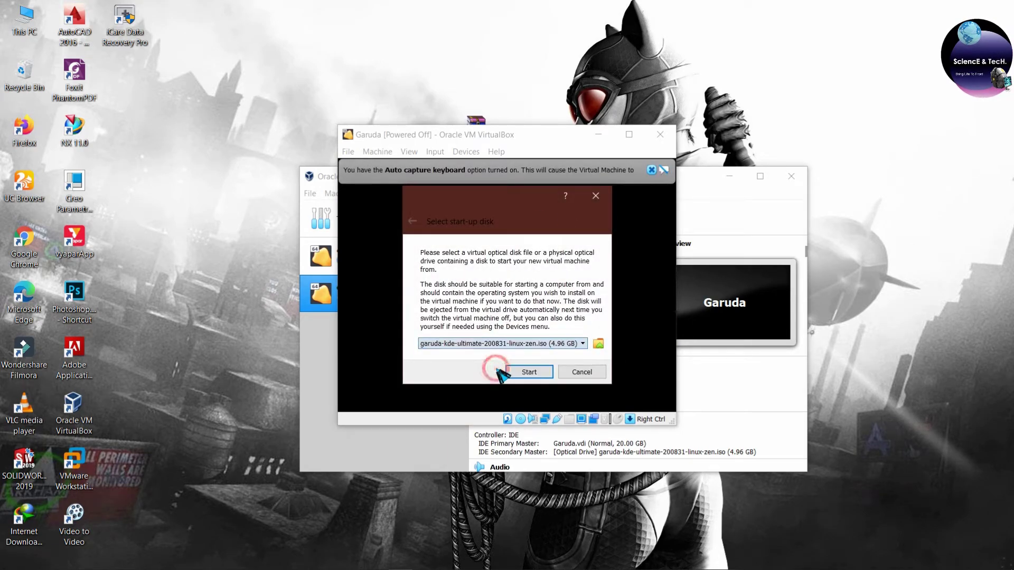
{"action": "left_click", "coordinate": [522, 373]}
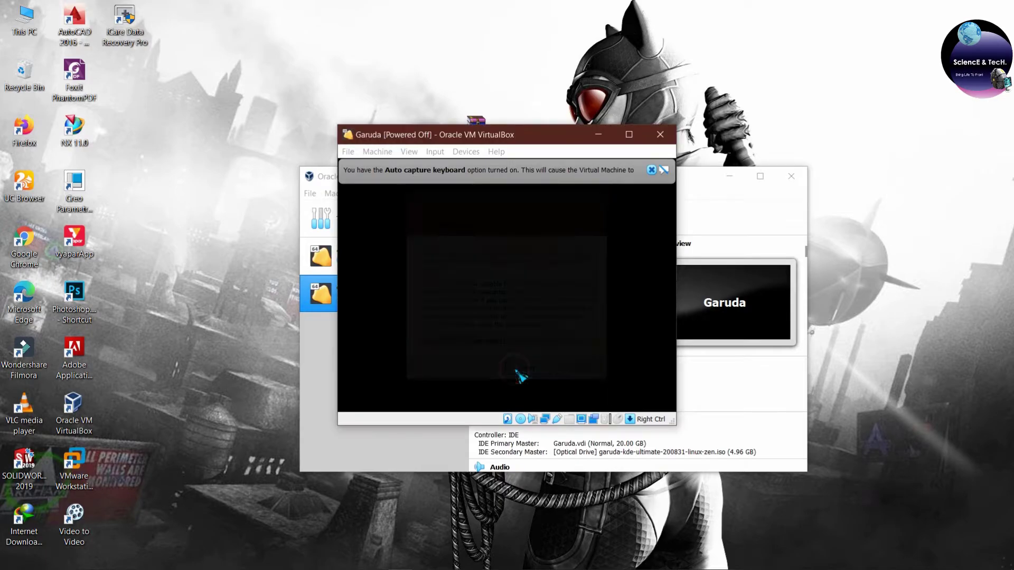
{"action": "left_click", "coordinate": [629, 135]}
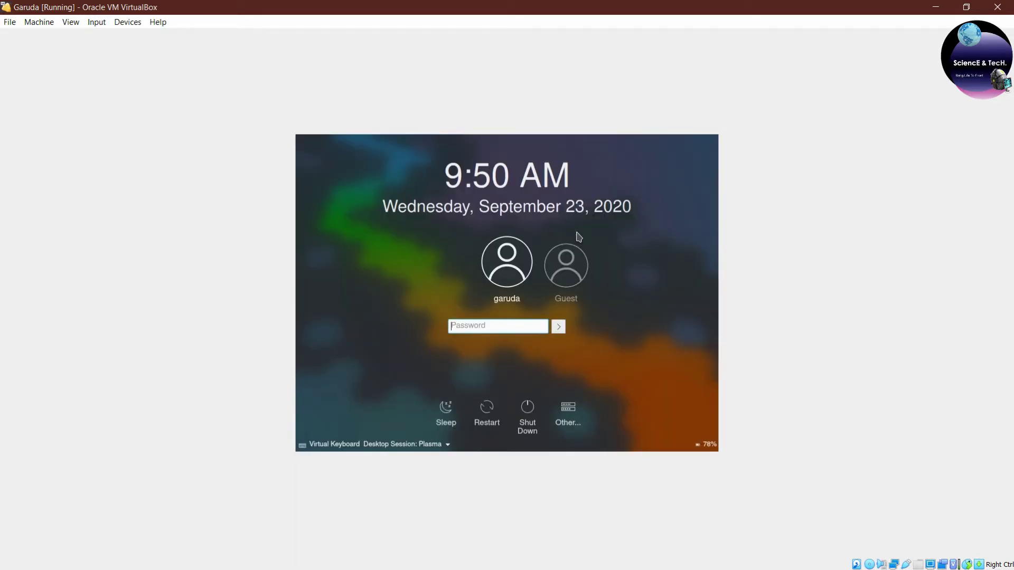
- Log in to the live session with the Guest account, leaving the password empty
{"action": "left_click", "coordinate": [558, 325]}
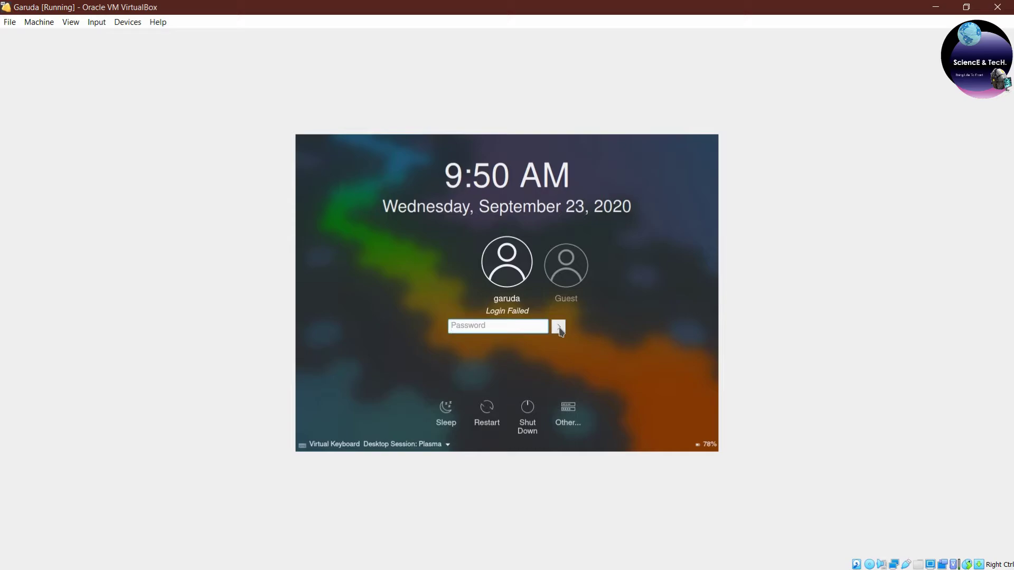
{"action": "left_click", "coordinate": [570, 274]}
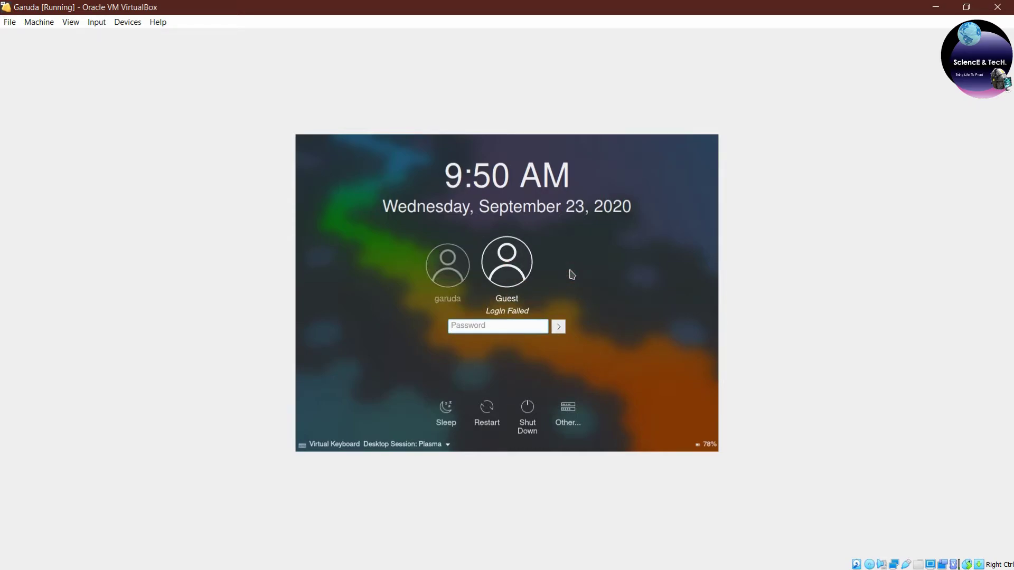
{"action": "left_click", "coordinate": [560, 328]}
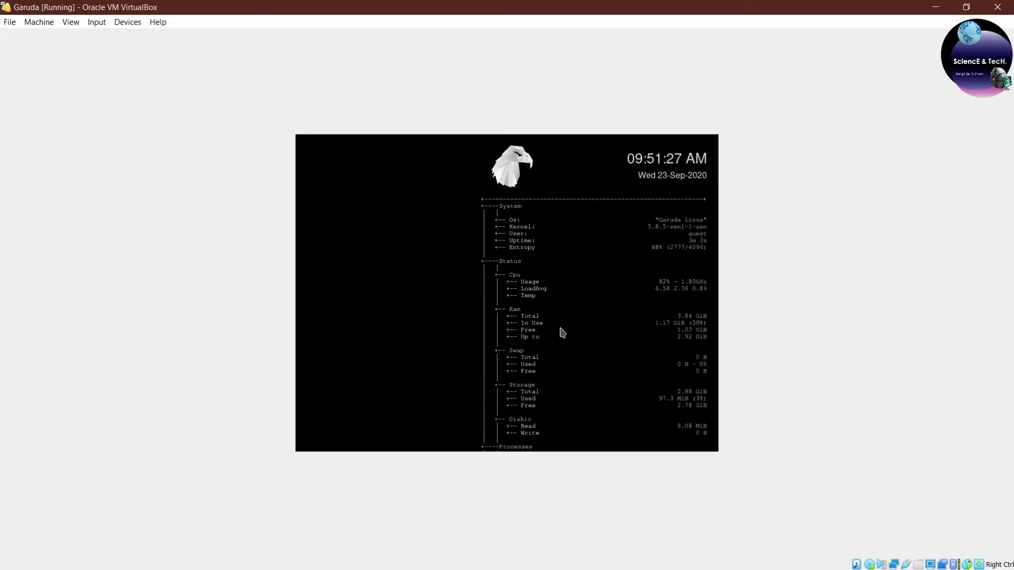
{"action": "right_click", "coordinate": [412, 328]}
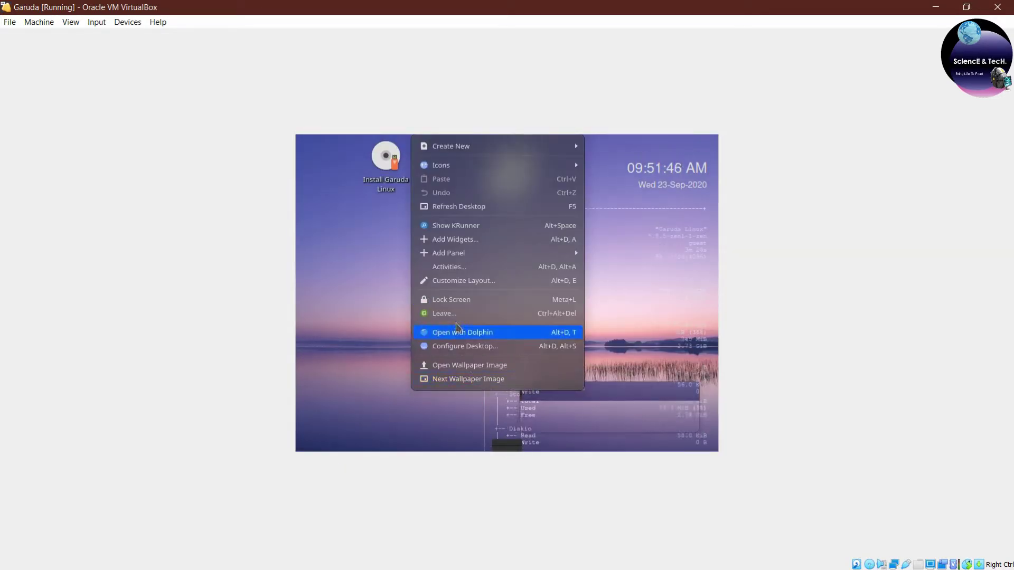
{"action": "left_click", "coordinate": [613, 359]}
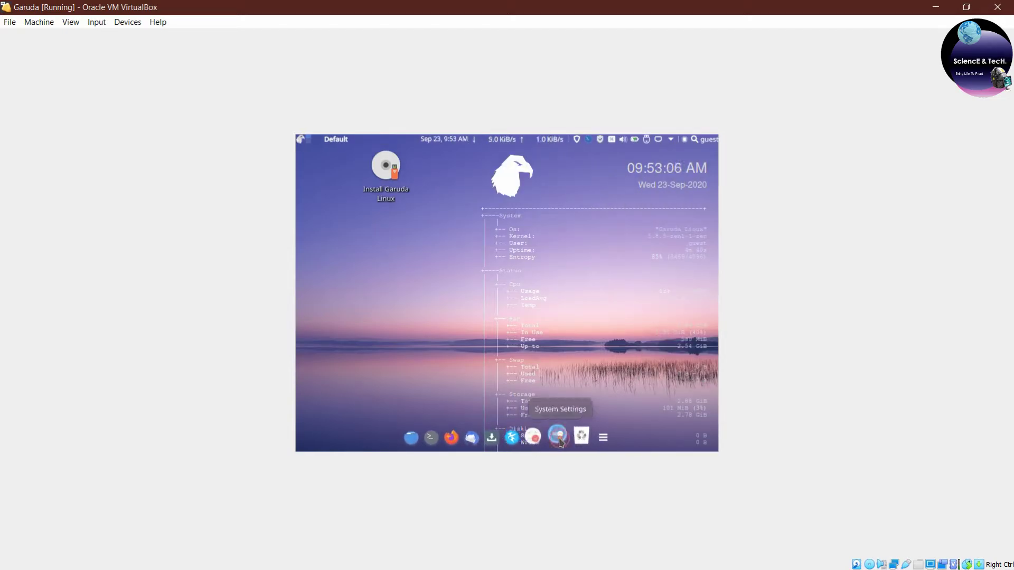
{"action": "left_click", "coordinate": [671, 139]}
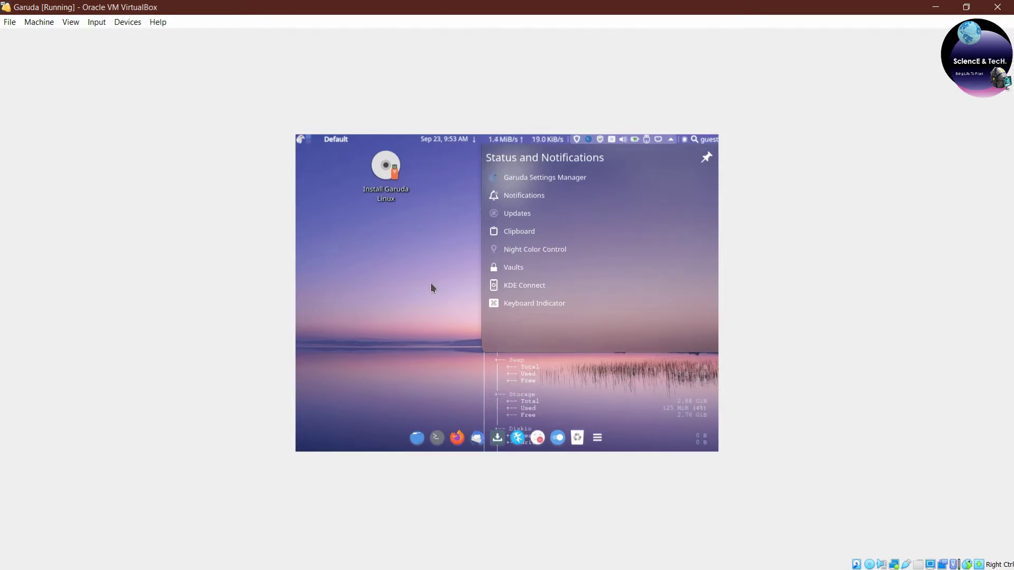
{"action": "left_click", "coordinate": [413, 259]}
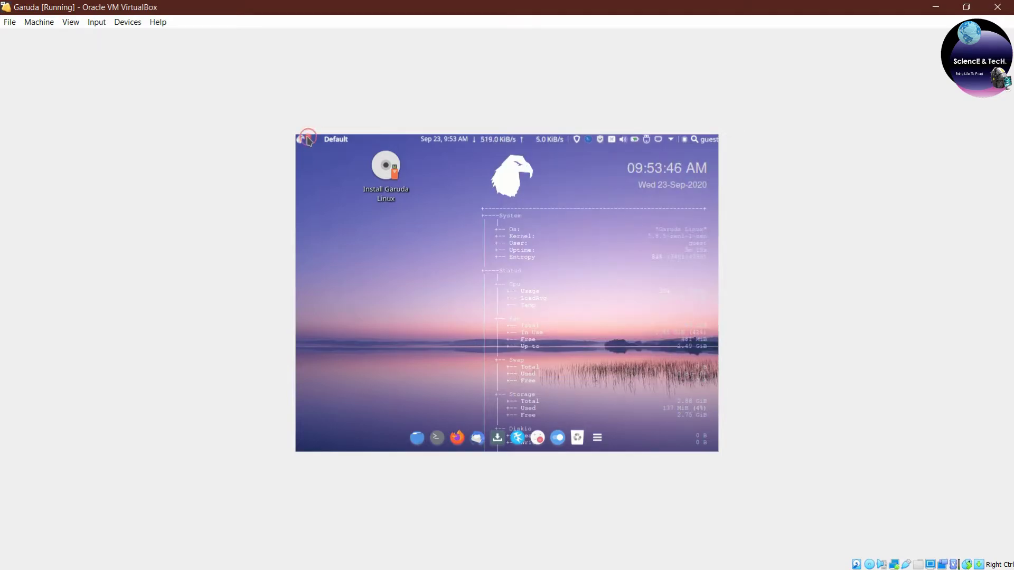
- Browse the application launcher's categories, search it for "displ" and open Display Configuration
{"action": "left_click", "coordinate": [302, 141]}
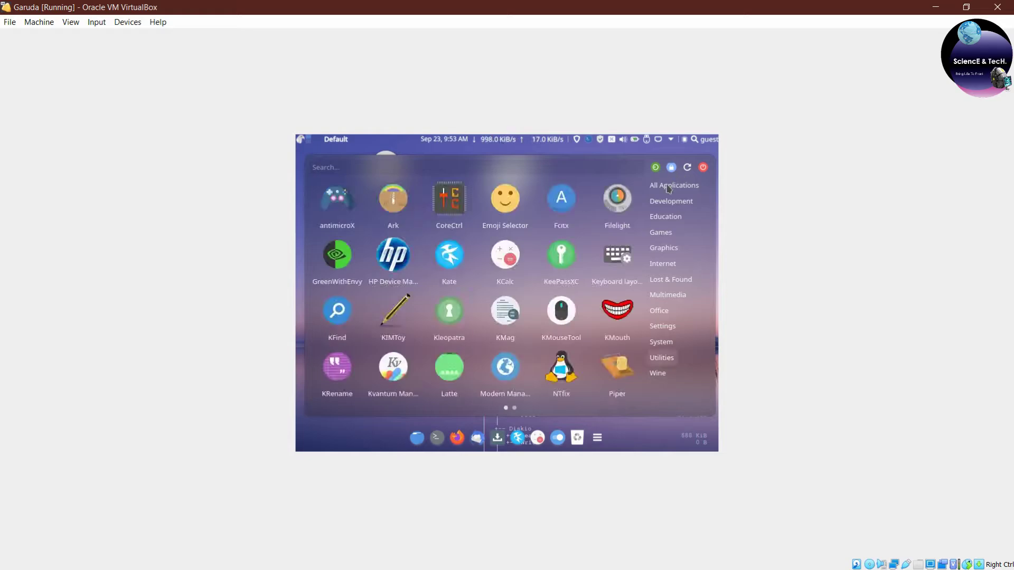
{"action": "left_click", "coordinate": [662, 248]}
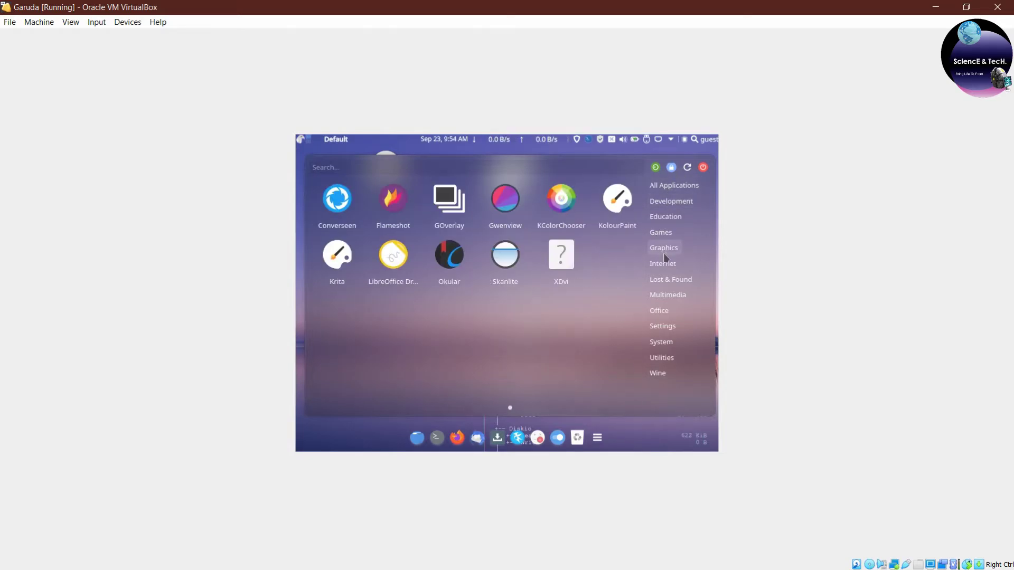
{"action": "left_click", "coordinate": [659, 359]}
{"action": "left_click", "coordinate": [663, 342]}
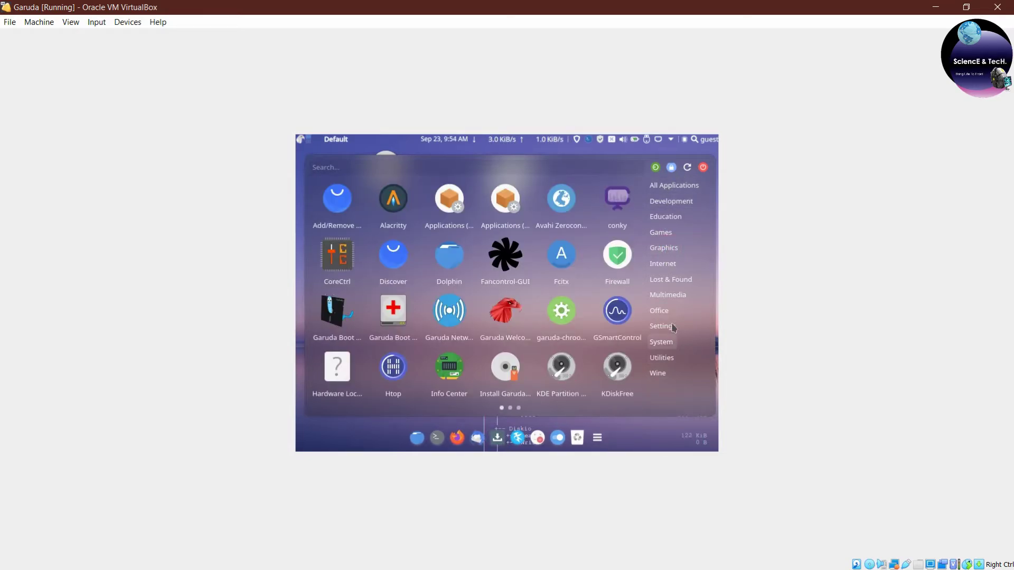
{"action": "left_click", "coordinate": [658, 328]}
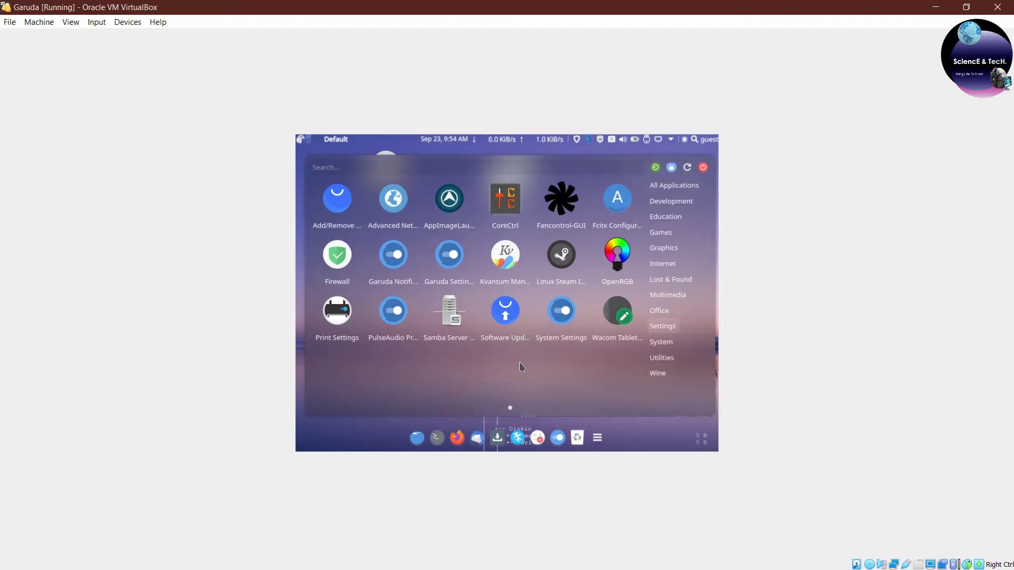
{"action": "left_click", "coordinate": [404, 168]}
{"action": "type", "text": "displ"}
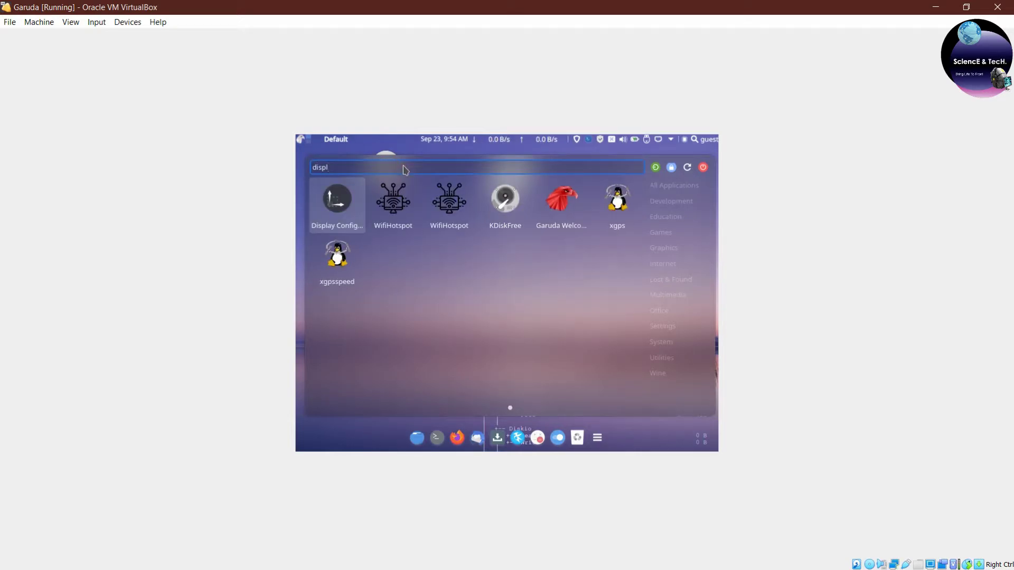
{"action": "left_click", "coordinate": [336, 208]}
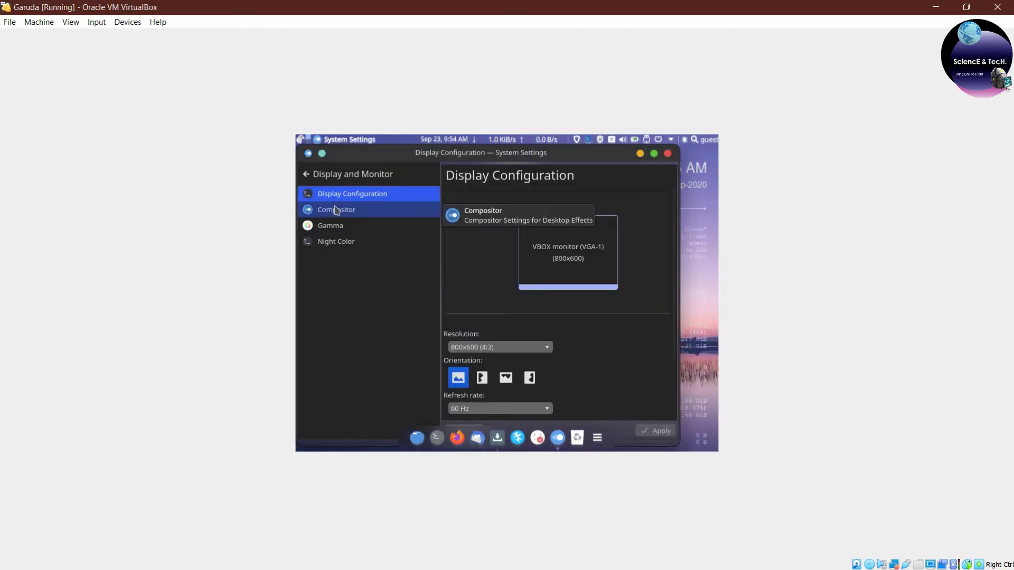
- Apply a resolution of 1366x768 (683:384) to the VBOX monitor and close System Settings
{"action": "left_click", "coordinate": [504, 347]}
{"action": "mouse_move", "coordinate": [551, 312]}
{"action": "left_mouse_down"}
{"action": "mouse_move", "coordinate": [551, 298]}
{"action": "mouse_move", "coordinate": [552, 317]}
{"action": "left_mouse_up"}
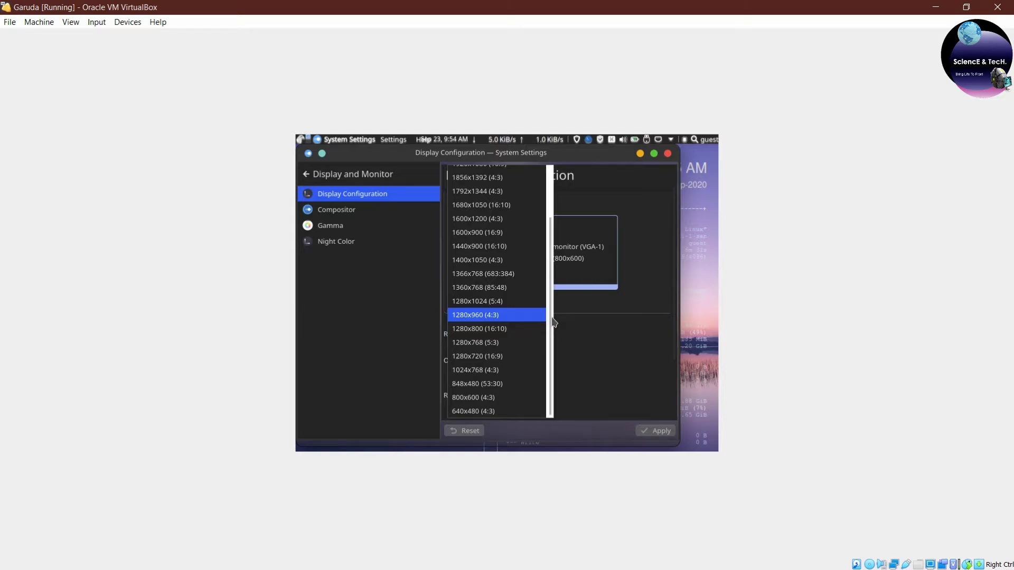
{"action": "left_click", "coordinate": [515, 273]}
{"action": "left_click", "coordinate": [640, 431]}
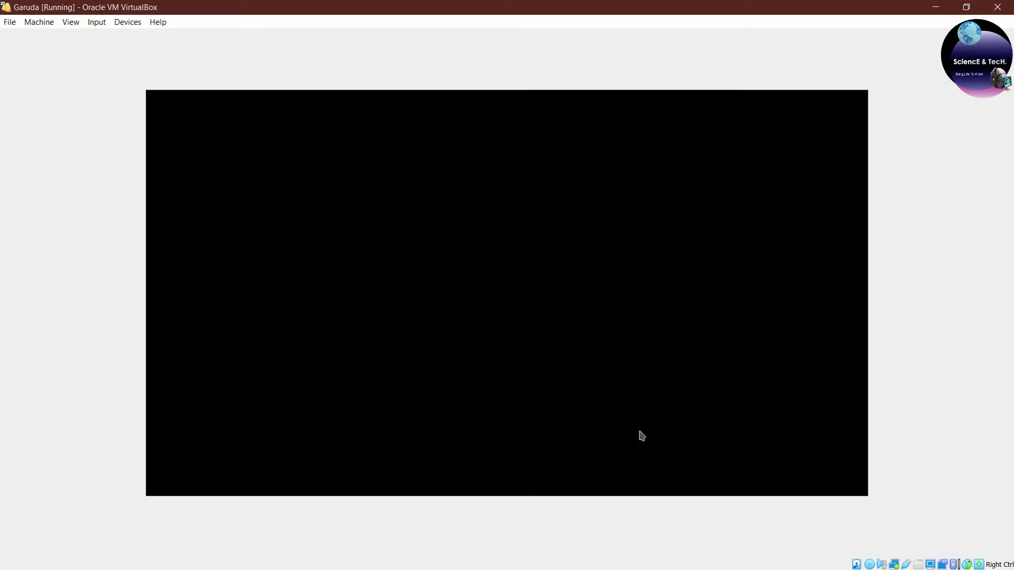
{"action": "left_click", "coordinate": [519, 111]}
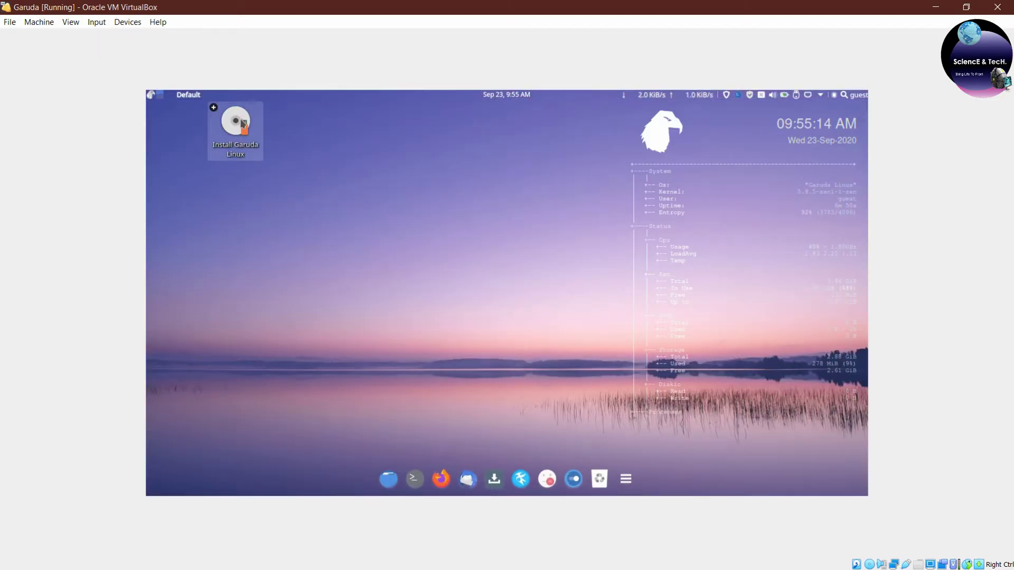
- Launch the Garuda Linux installer from the desktop and accept American English with the Asia region and Kolkata zone
{"action": "left_click", "coordinate": [243, 123]}
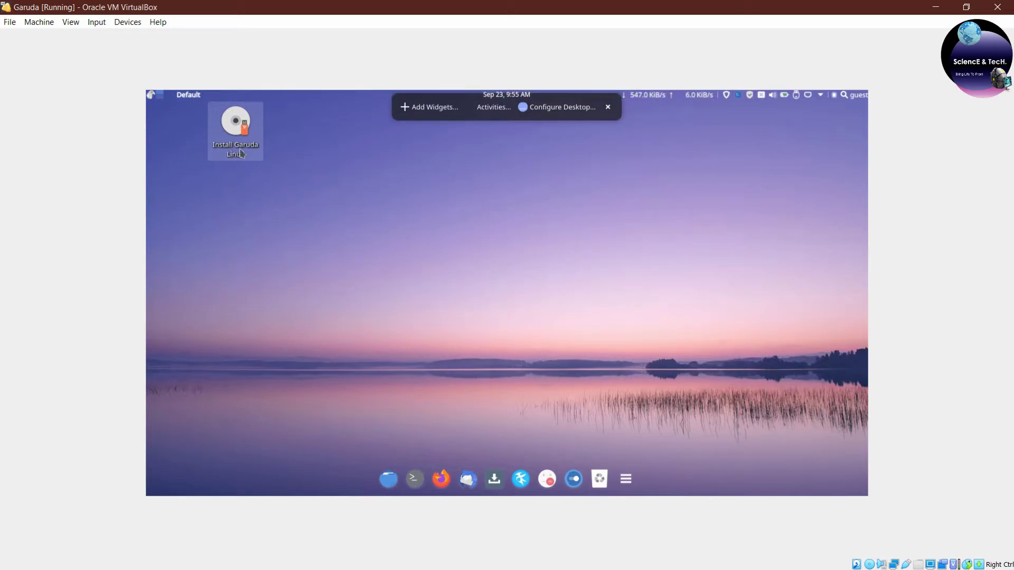
{"action": "double_click", "coordinate": [240, 131]}
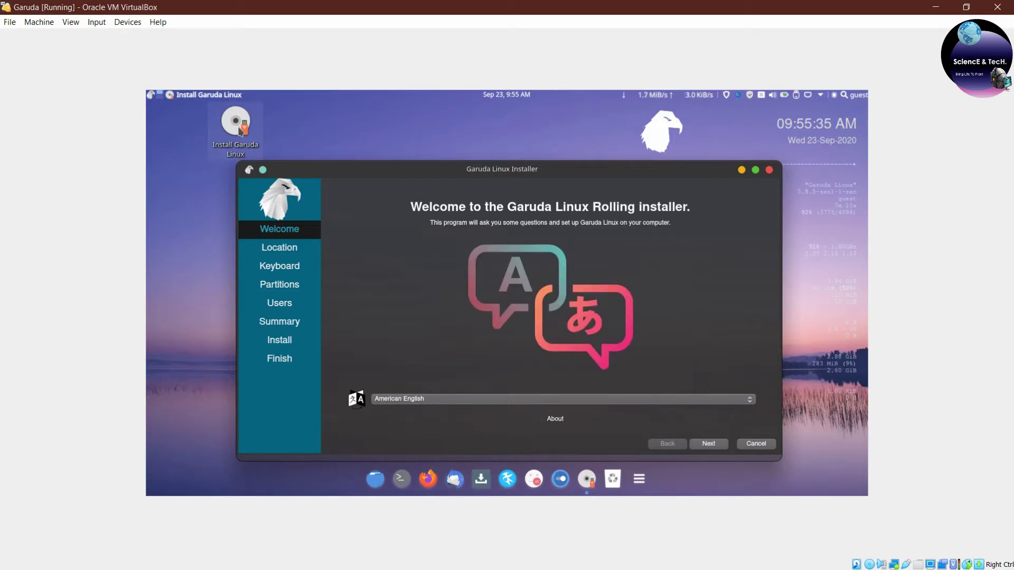
{"action": "left_click_drag", "start_coordinate": [455, 174], "coordinate": [440, 142]}
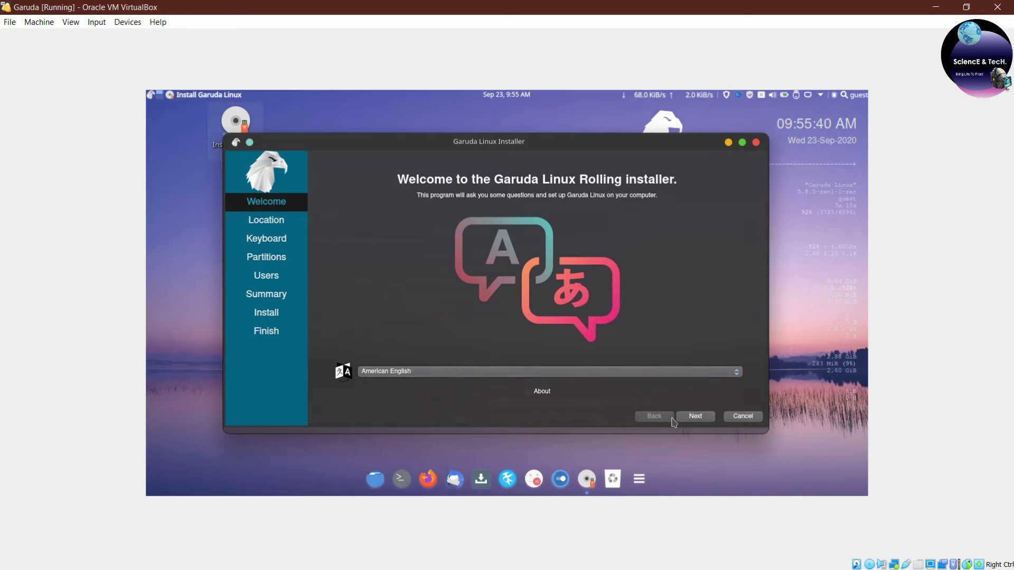
{"action": "left_click", "coordinate": [690, 421]}
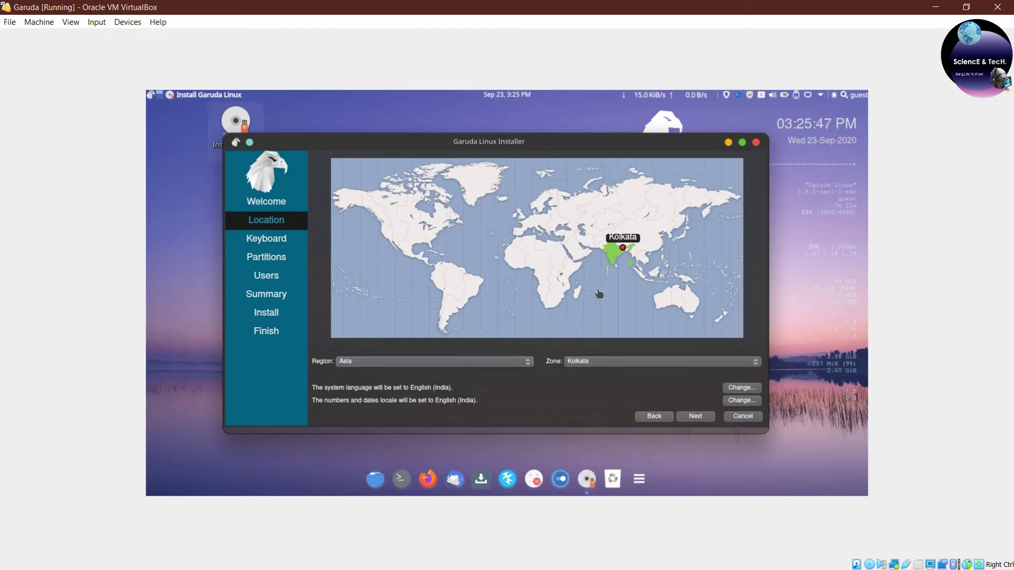
{"action": "left_click", "coordinate": [703, 420]}
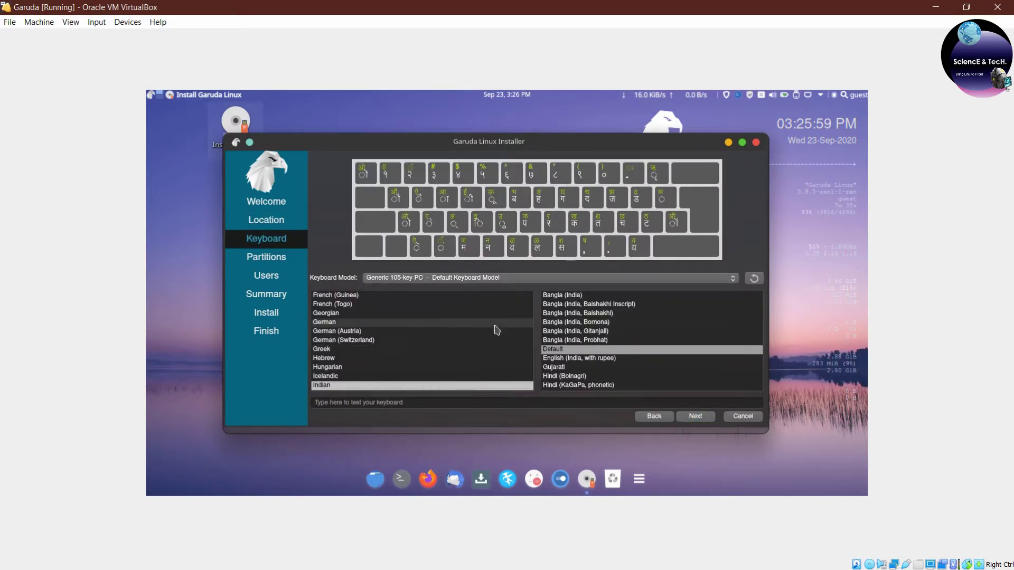
- Try the German keyboard layout and enter "uk" as test text in the keyboard test field
{"action": "left_click", "coordinate": [451, 323]}
{"action": "left_click", "coordinate": [386, 403]}
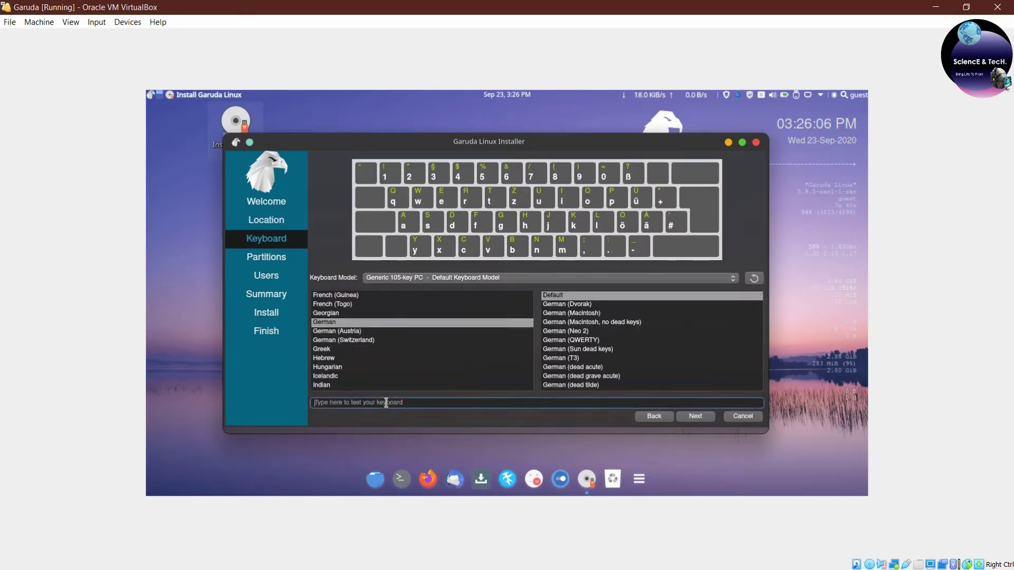
{"action": "type", "text": "as"}
{"action": "key", "text": "BackSpace"}
{"action": "key", "text": "BackSpace"}
{"action": "type", "text": "uk"}
- Set the keyboard layout to English (US) with the Default variant and continue to the partitioning page
{"action": "left_click", "coordinate": [351, 295]}
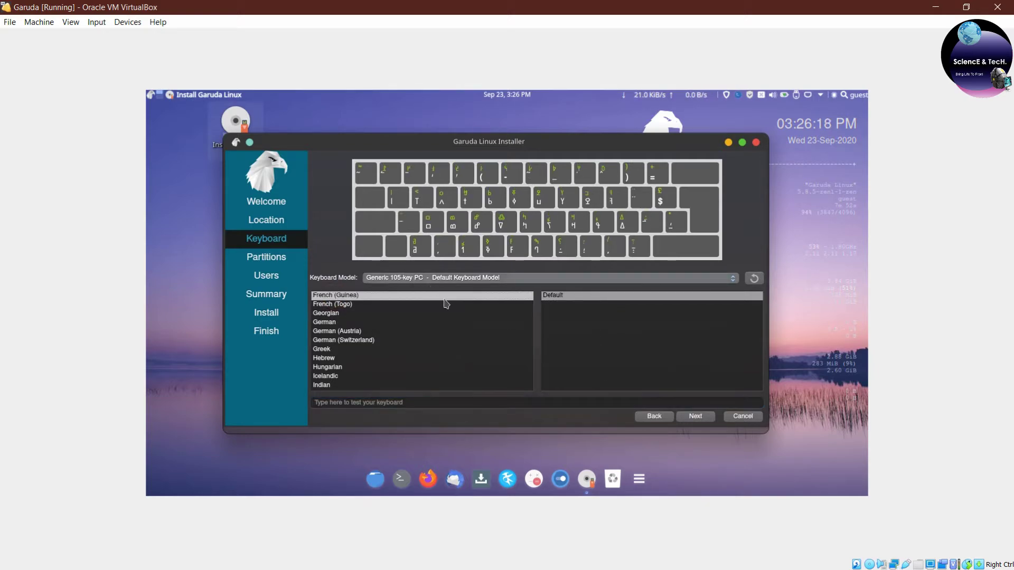
{"action": "left_click", "coordinate": [368, 313]}
{"action": "key", "text": "Up"}
{"action": "key", "text": "Up"}
{"action": "key", "text": "Up"}
{"action": "key", "text": "Up"}
{"action": "key", "text": "Up"}
{"action": "key", "text": "Up"}
{"action": "key", "text": "Up"}
{"action": "key", "text": "Up"}
{"action": "key", "text": "Up"}
{"action": "key", "text": "Up"}
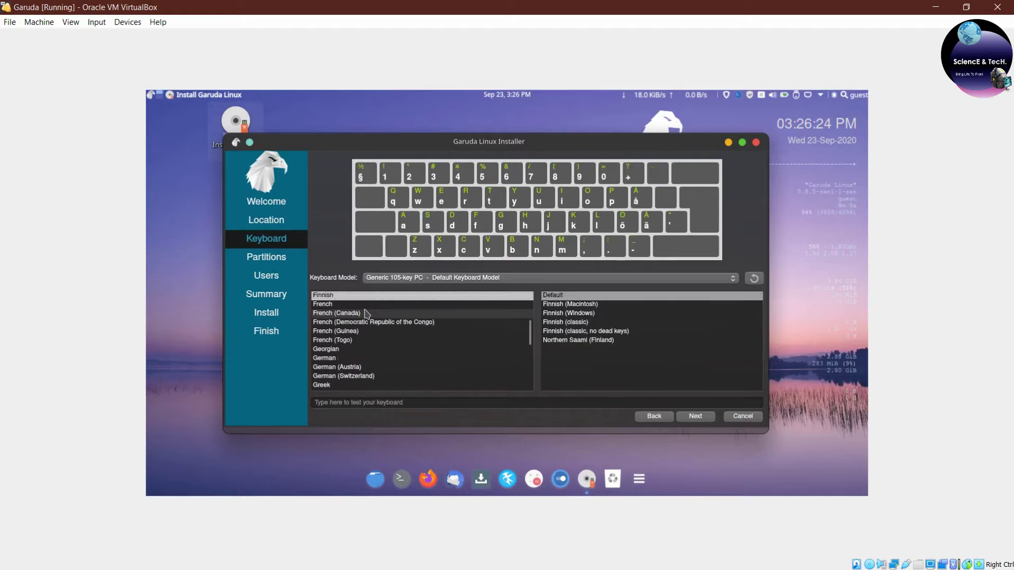
{"action": "key", "text": "Up"}
{"action": "key", "text": "Up"}
{"action": "key", "text": "Up"}
{"action": "key", "text": "Up"}
{"action": "key", "text": "Down"}
{"action": "key", "text": "Down"}
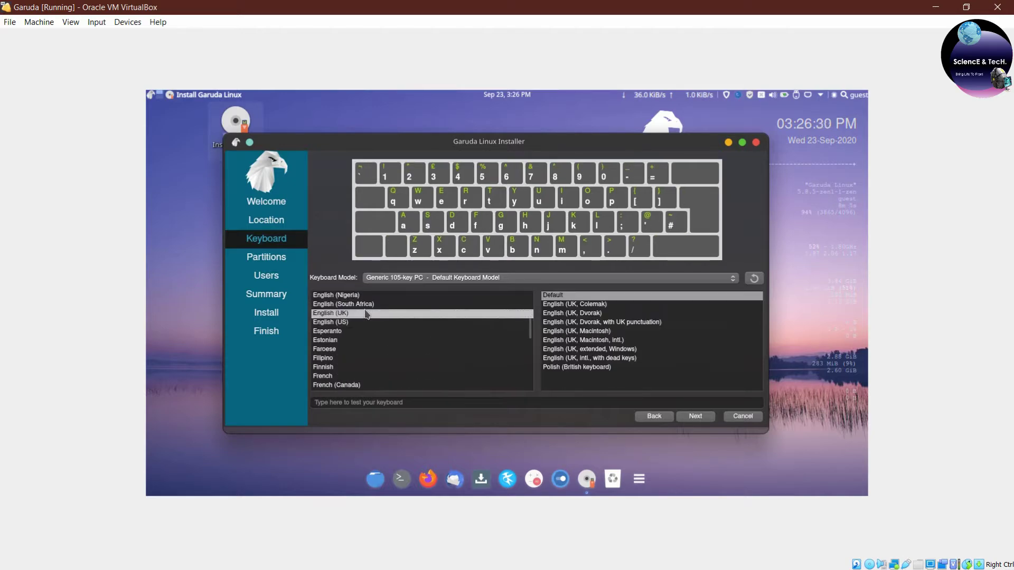
{"action": "left_click", "coordinate": [338, 322]}
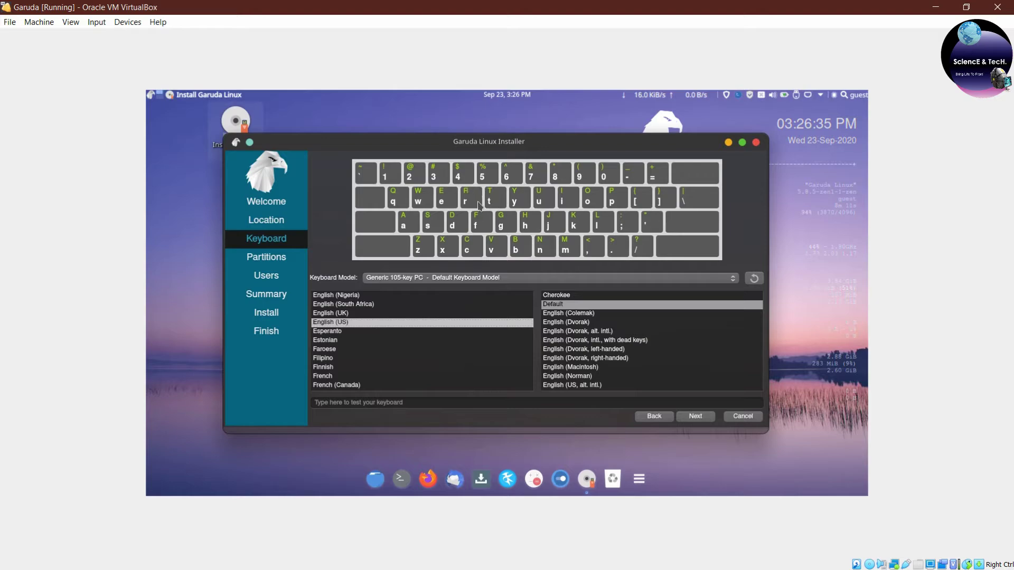
{"action": "left_click", "coordinate": [695, 417]}
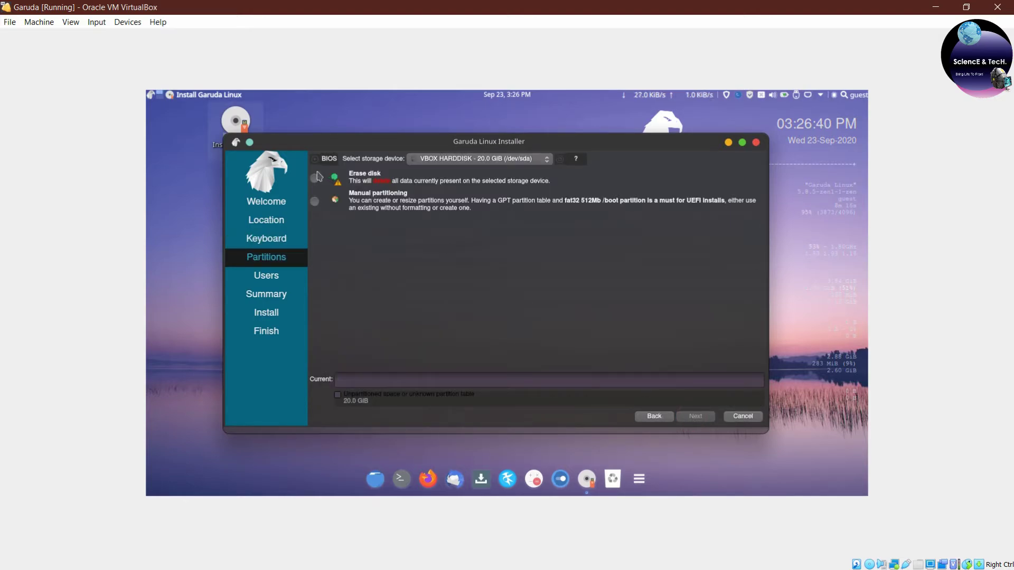
- Choose to erase the 20.0 GiB VBOX HARDDISK (/dev/sda) with the No Swap option
{"action": "left_click", "coordinate": [452, 161]}
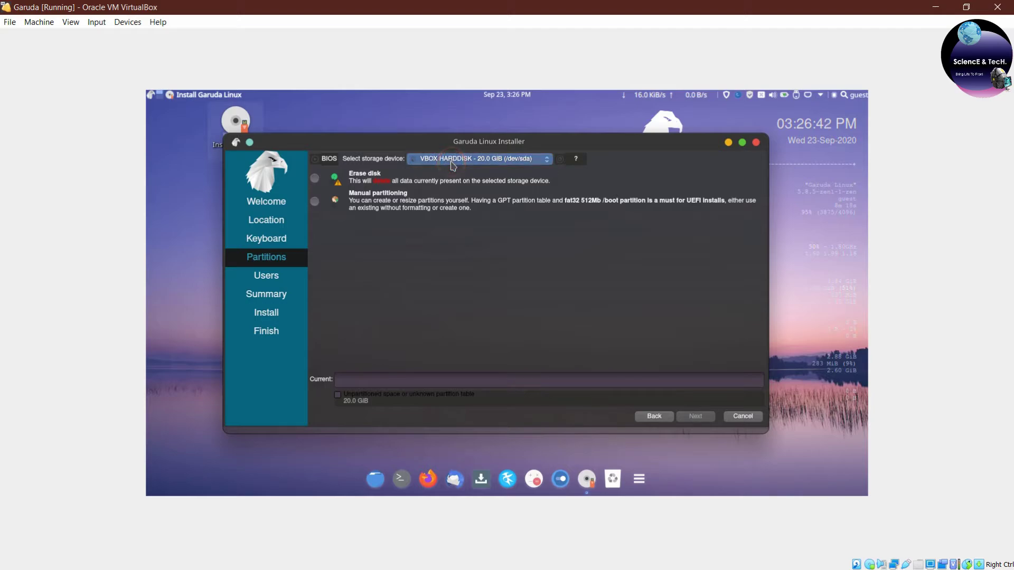
{"action": "left_click", "coordinate": [453, 164]}
{"action": "left_click", "coordinate": [314, 180]}
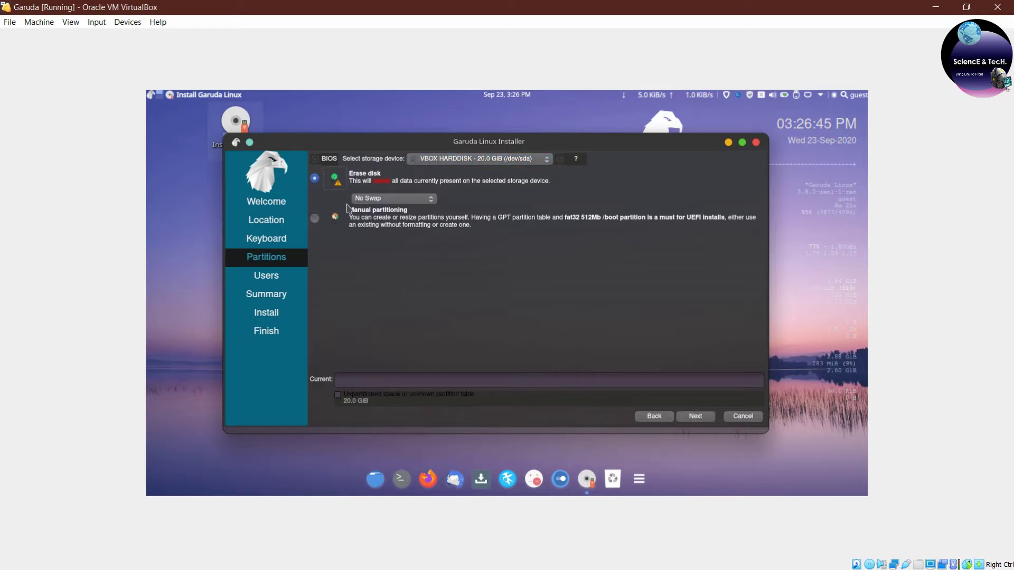
{"action": "left_click", "coordinate": [399, 203]}
{"action": "left_click", "coordinate": [400, 199]}
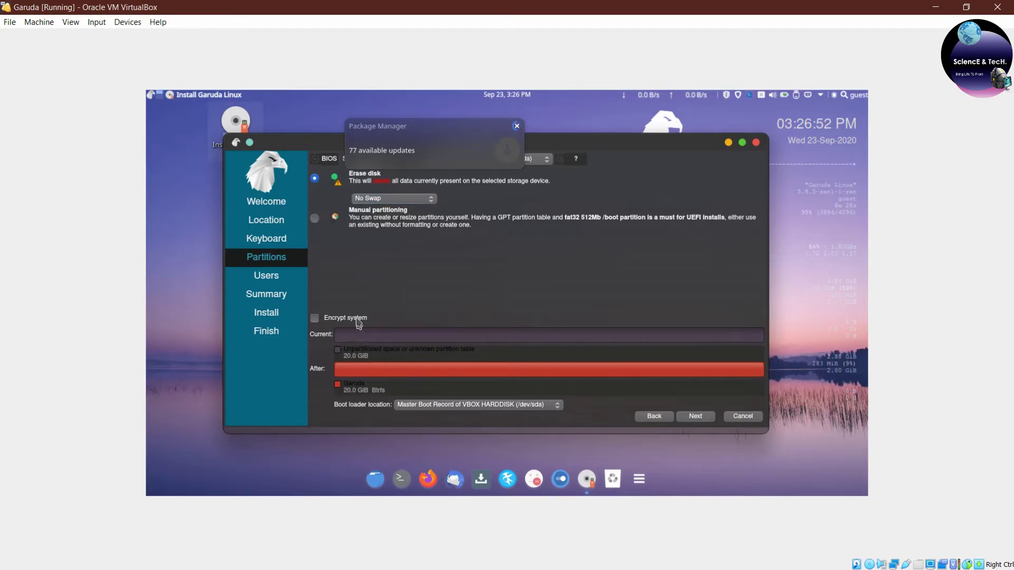
- Continue to the user setup page, enter the user's full name and set the login name to "sciencetechworld"
{"action": "left_click", "coordinate": [697, 418]}
{"action": "type", "text": "Shekh"}
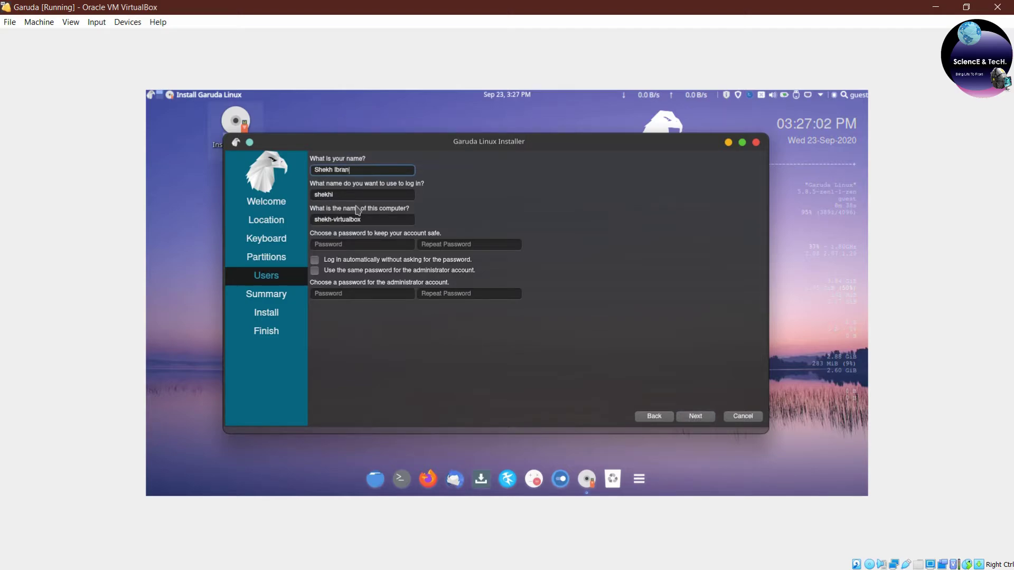
{"action": "type", "text": " Ibran"}
{"action": "double_click", "coordinate": [355, 195]}
{"action": "type", "text": "sciencetechworld"}
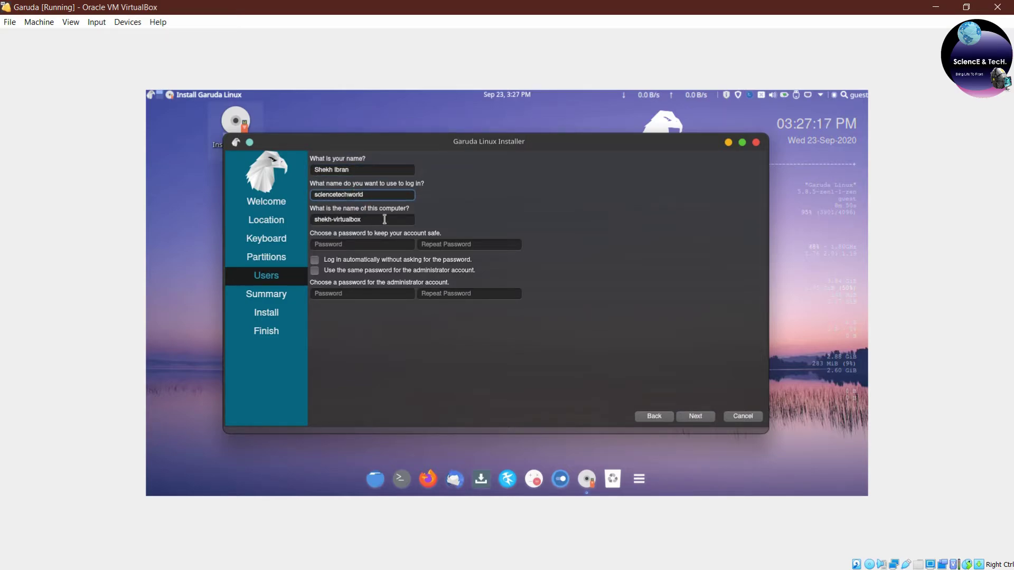
- Enter and repeat the account password, and use the same password for the administrator account
{"action": "left_click", "coordinate": [352, 244]}
{"action": "type", "text": "*********"}
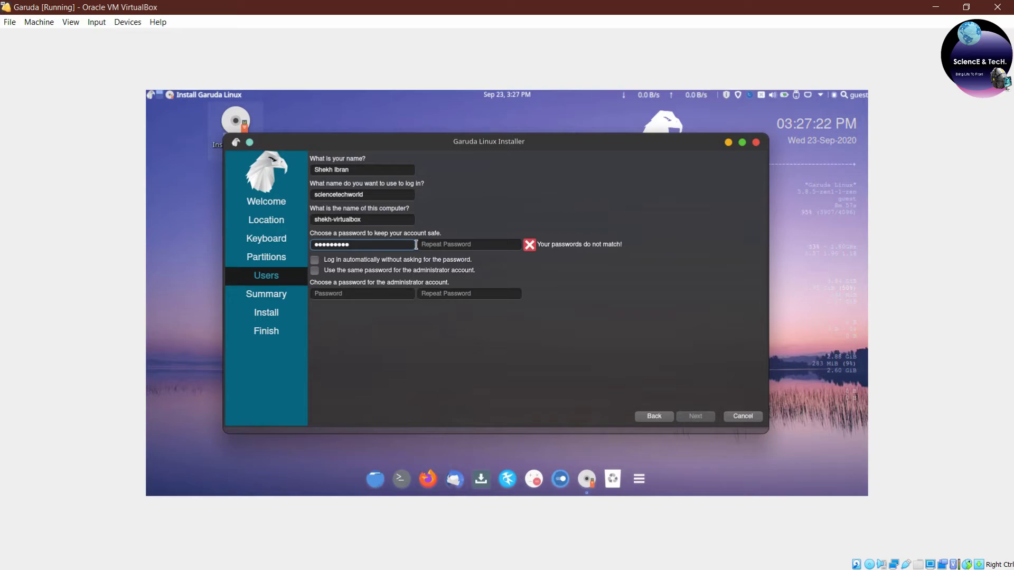
{"action": "key", "text": "Tab"}
{"action": "type", "text": "*********"}
{"action": "left_click", "coordinate": [433, 271]}
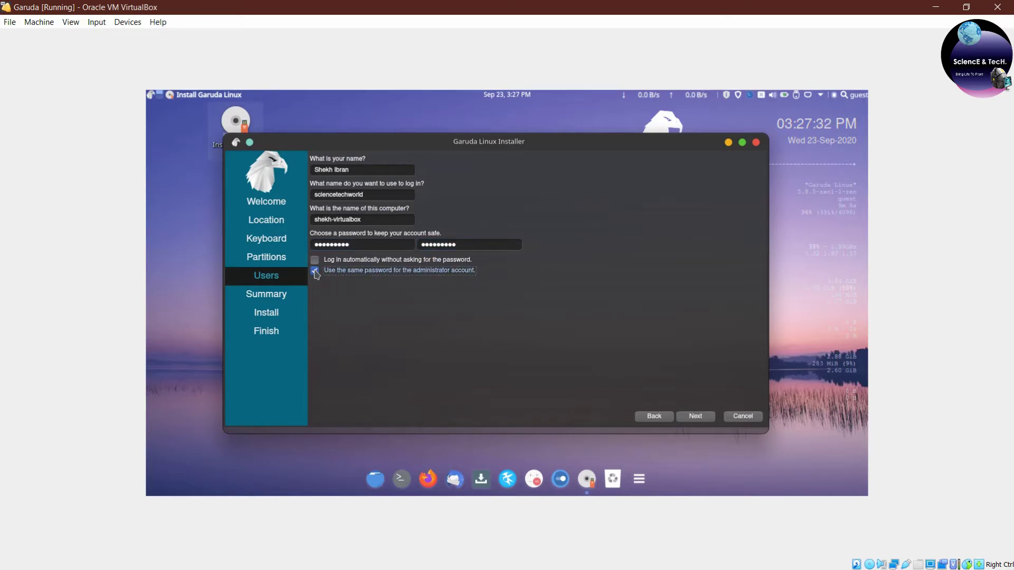
- Proceed to the installation summary, start installing Garuda Linux and confirm the changes to the disk
{"action": "left_click", "coordinate": [696, 418]}
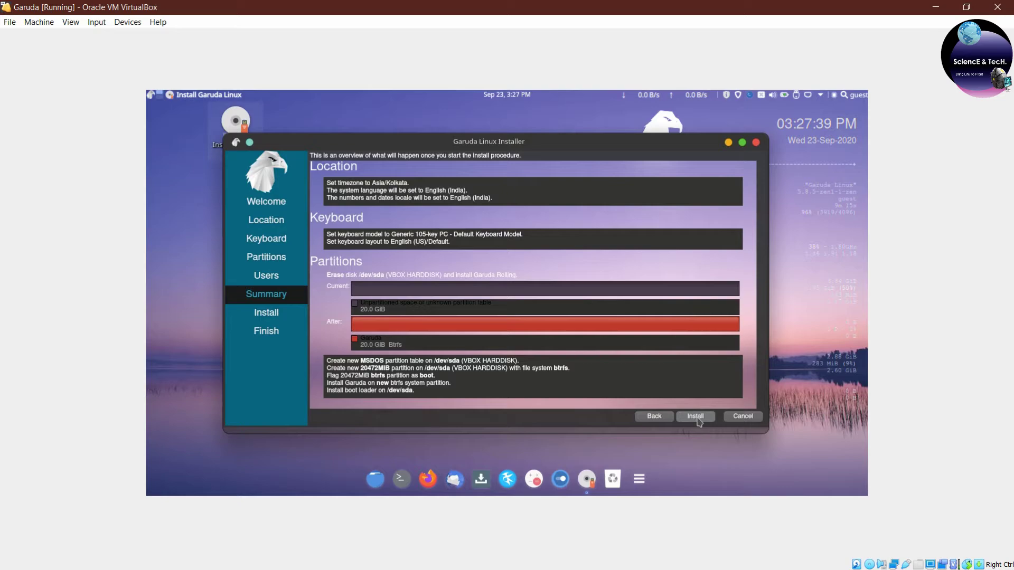
{"action": "left_click", "coordinate": [696, 417]}
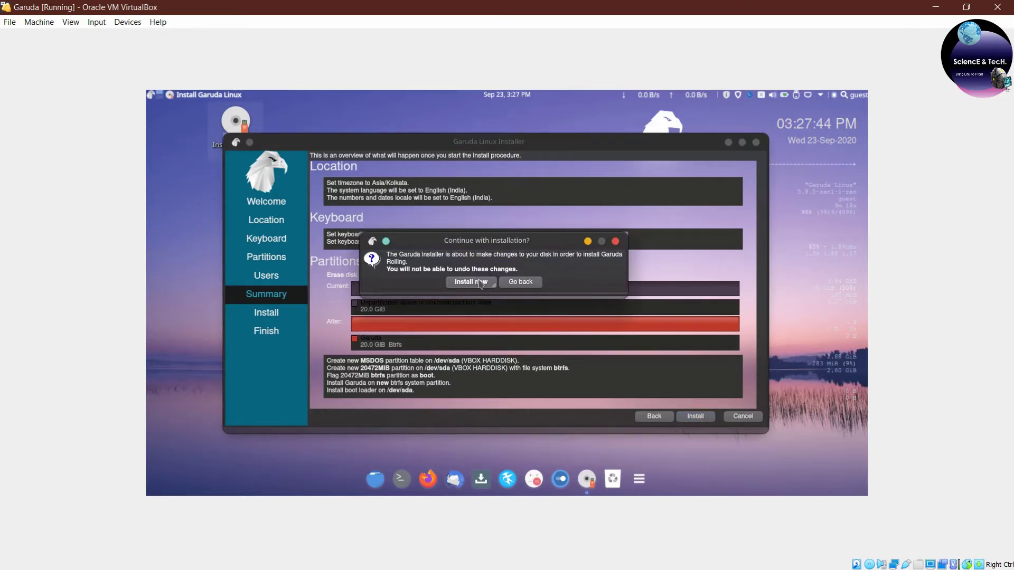
{"action": "left_click", "coordinate": [480, 283]}
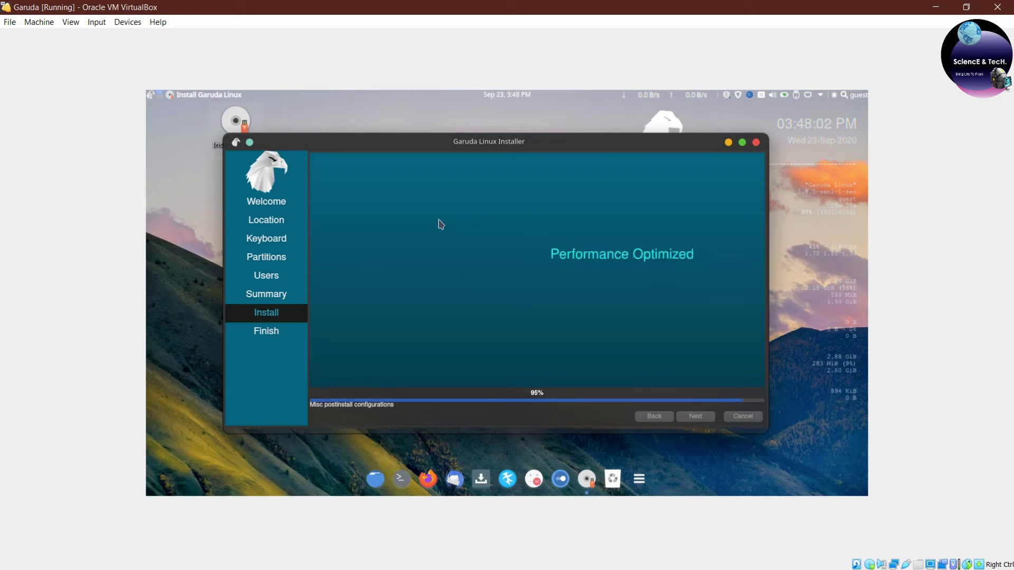
- Enable Restart now, force-unmount the garuda-kde-ultimate-200831-linux-zen.iso disk from the virtual optical drive and finish the installer
{"action": "left_click", "coordinate": [526, 330]}
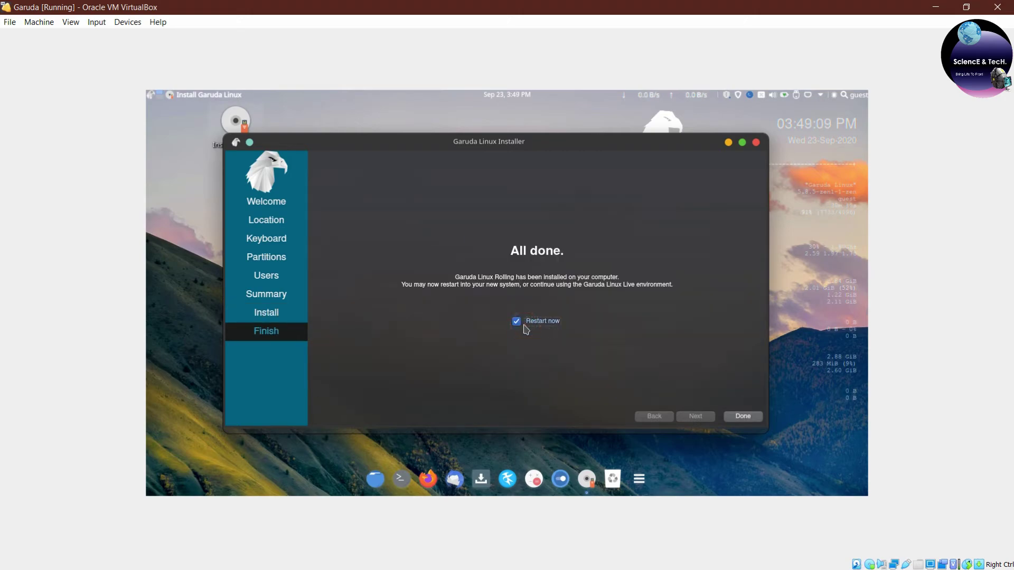
{"action": "left_click", "coordinate": [125, 23]}
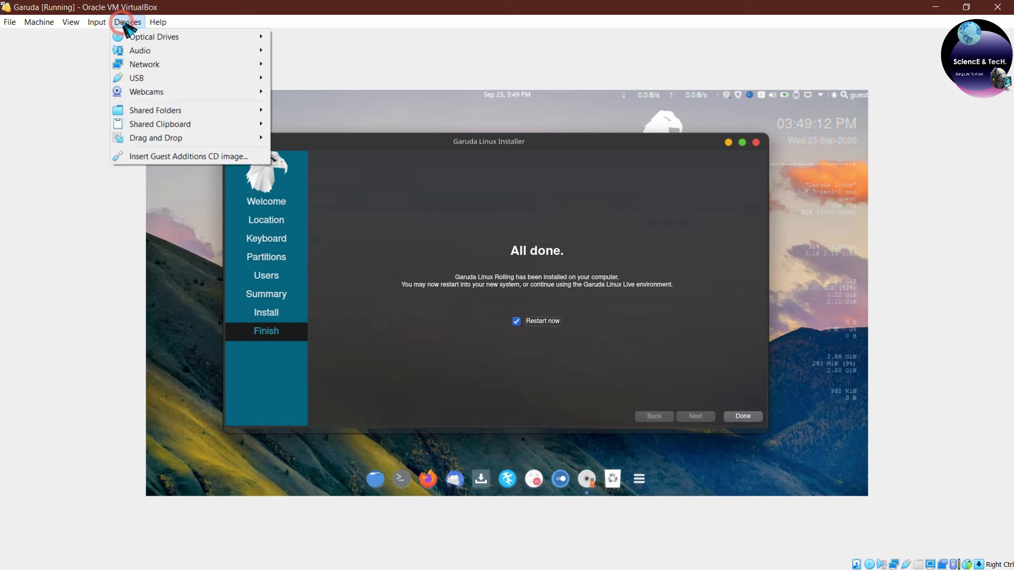
{"action": "mouse_move", "coordinate": [259, 43]}
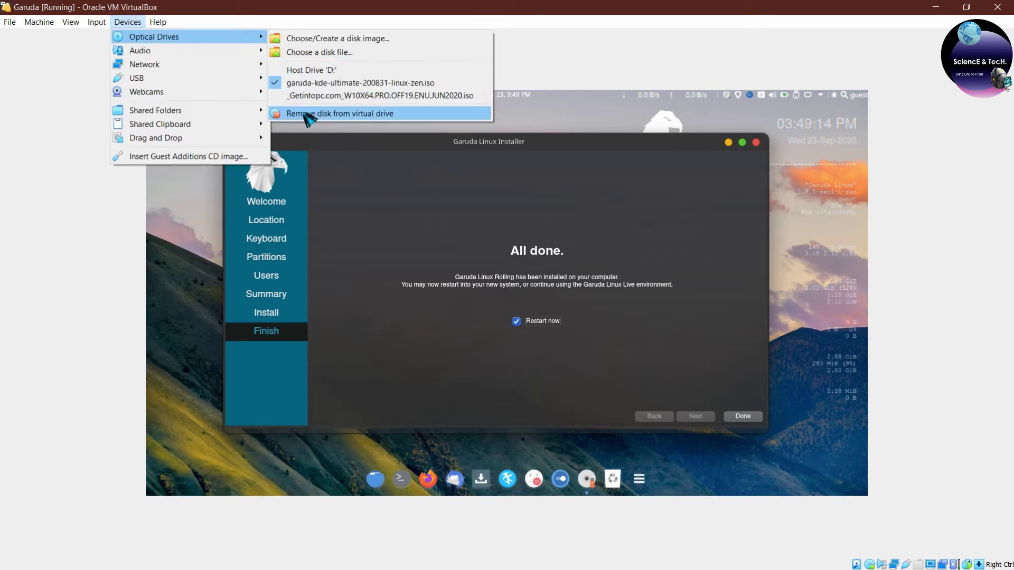
{"action": "left_click", "coordinate": [285, 113]}
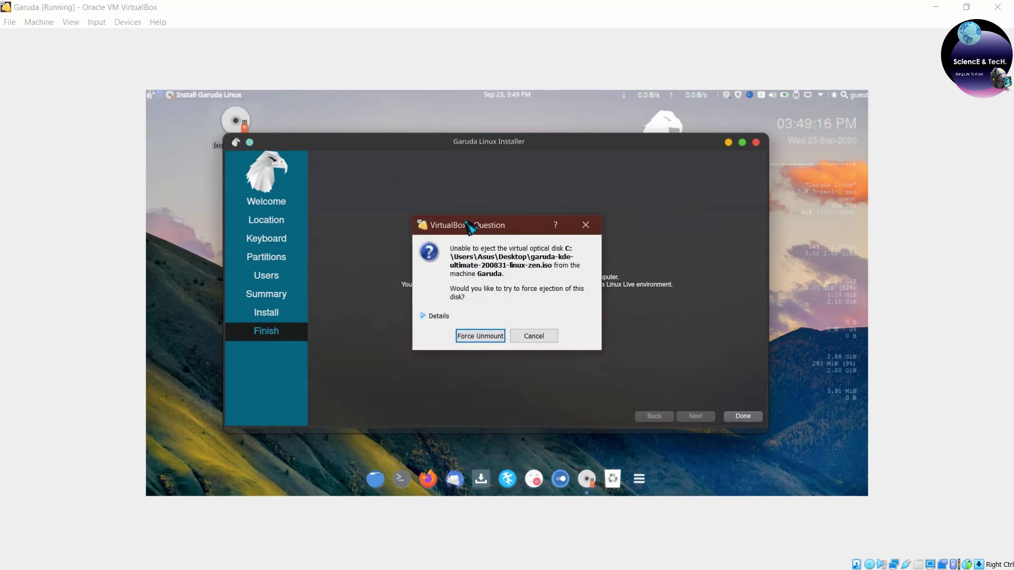
{"action": "left_click", "coordinate": [481, 335]}
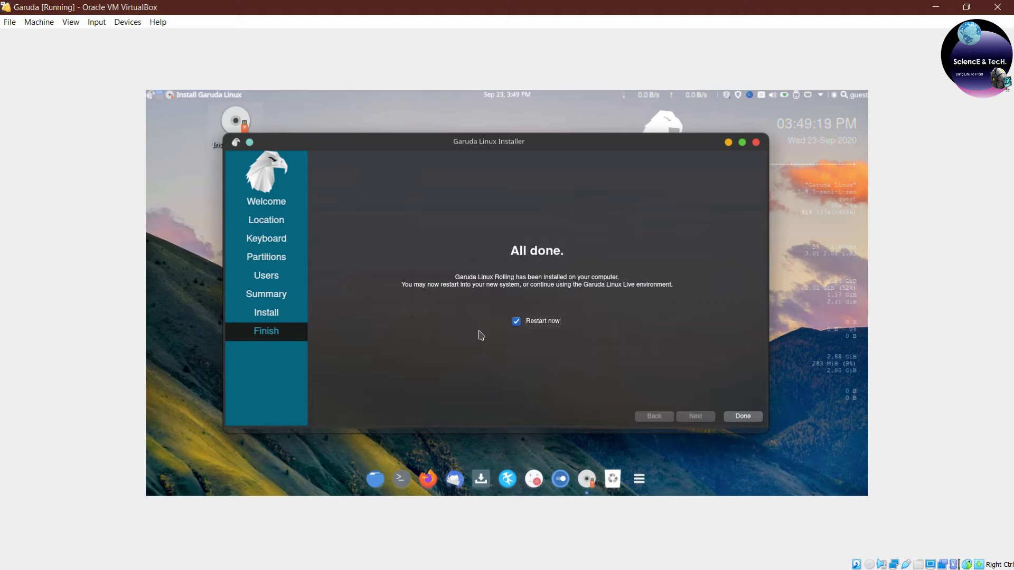
{"action": "left_click", "coordinate": [742, 418]}
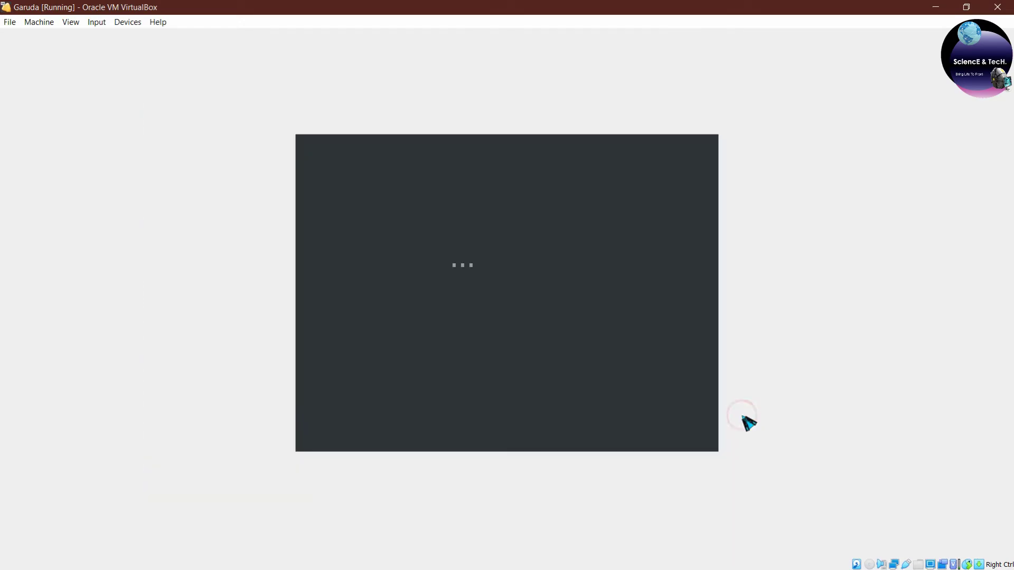
- Power off the Garuda virtual machine and start it again from VirtualBox Manager
{"action": "left_click", "coordinate": [998, 7]}
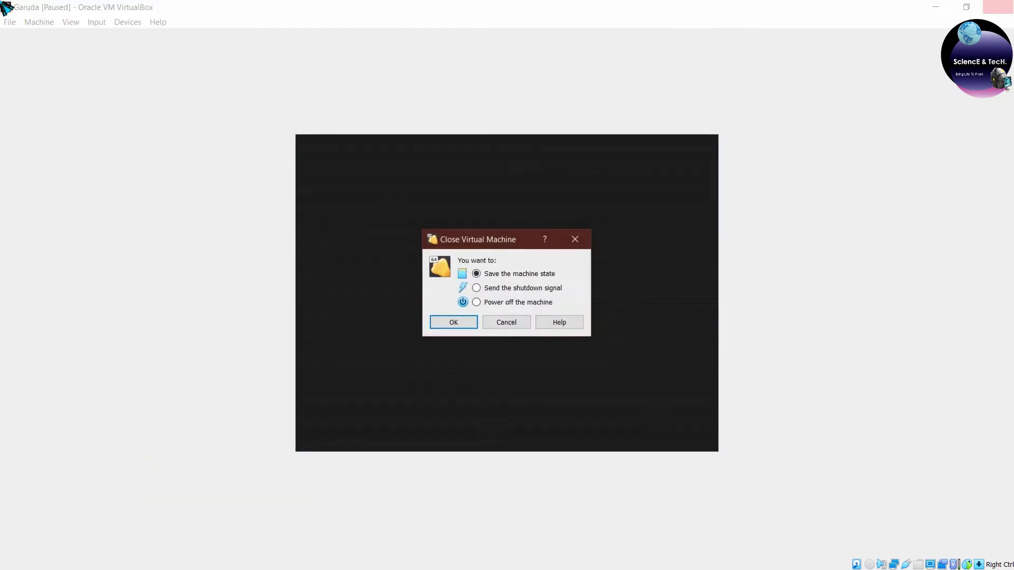
{"action": "left_click", "coordinate": [481, 303]}
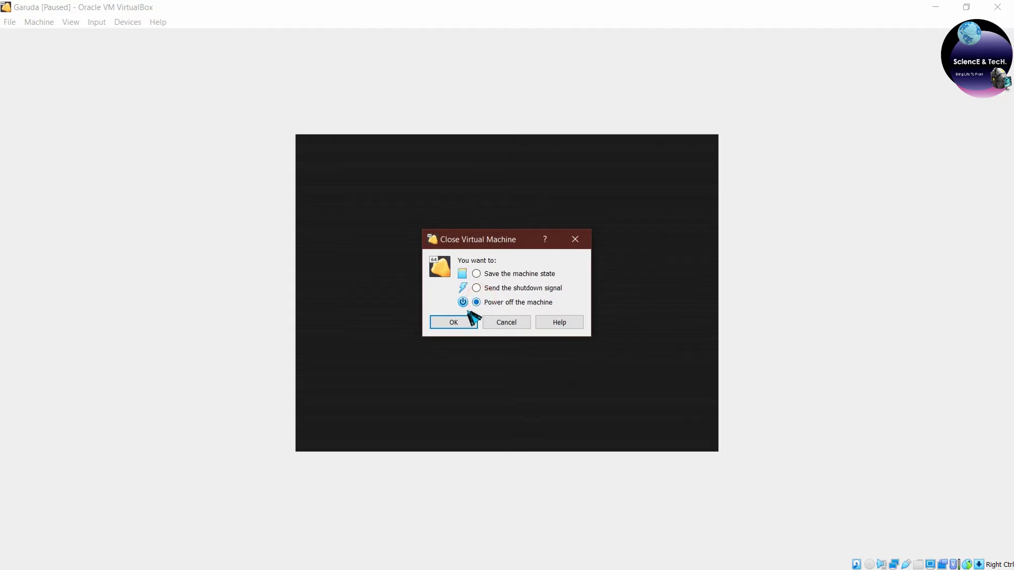
{"action": "left_click", "coordinate": [462, 319]}
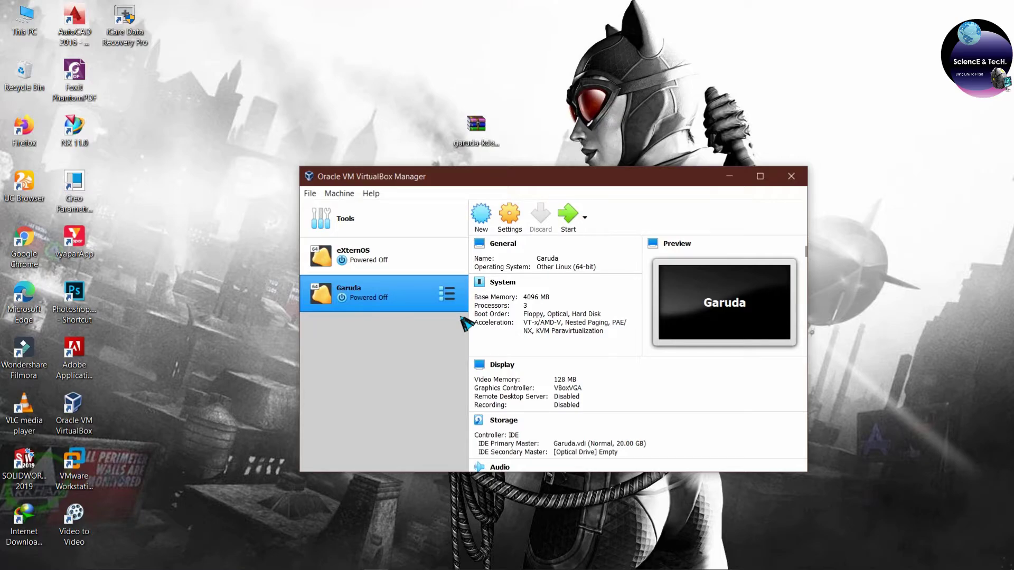
{"action": "left_click", "coordinate": [566, 226]}
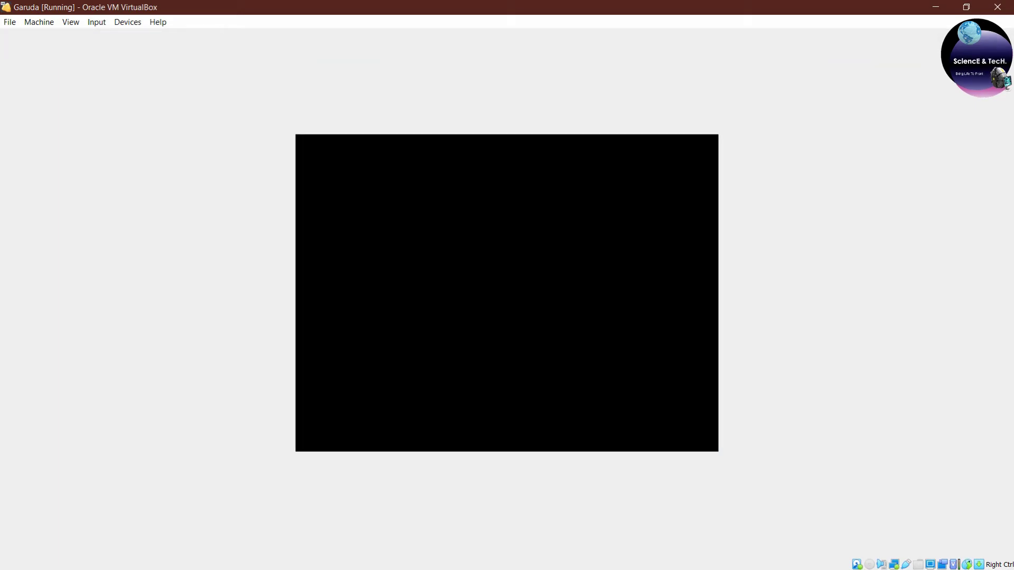
- Log in to the installed Garuda system's user account by entering the account password
{"action": "left_click", "coordinate": [558, 278]}
{"action": "left_click", "coordinate": [492, 325]}
{"action": "type", "text": "********"}
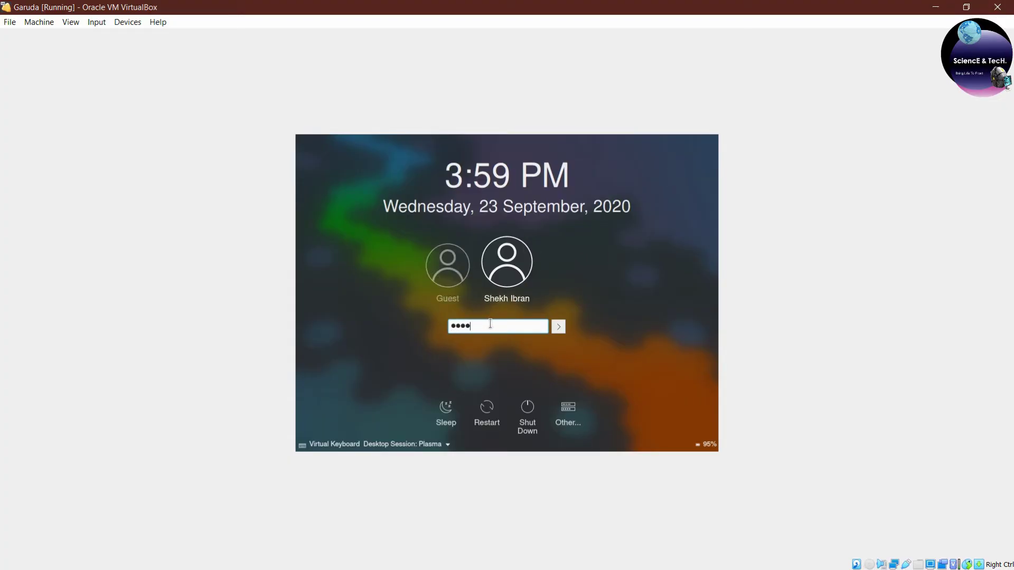
{"action": "key", "text": "Return"}
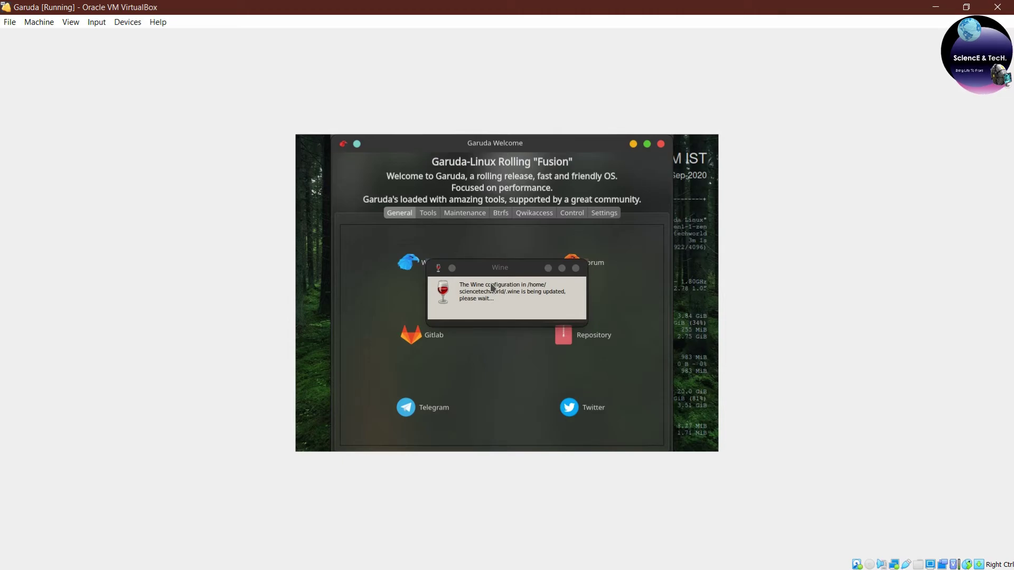
- Close the Garuda Welcome window and try to move the Wine configuration message aside
{"action": "left_click", "coordinate": [661, 144]}
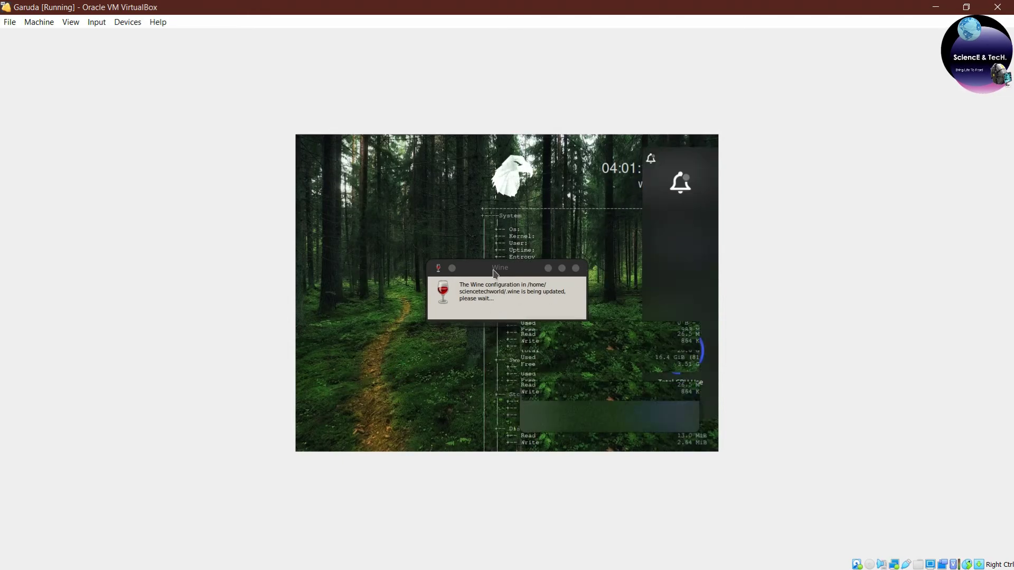
{"action": "left_click_drag", "start_coordinate": [495, 273], "coordinate": [438, 257]}
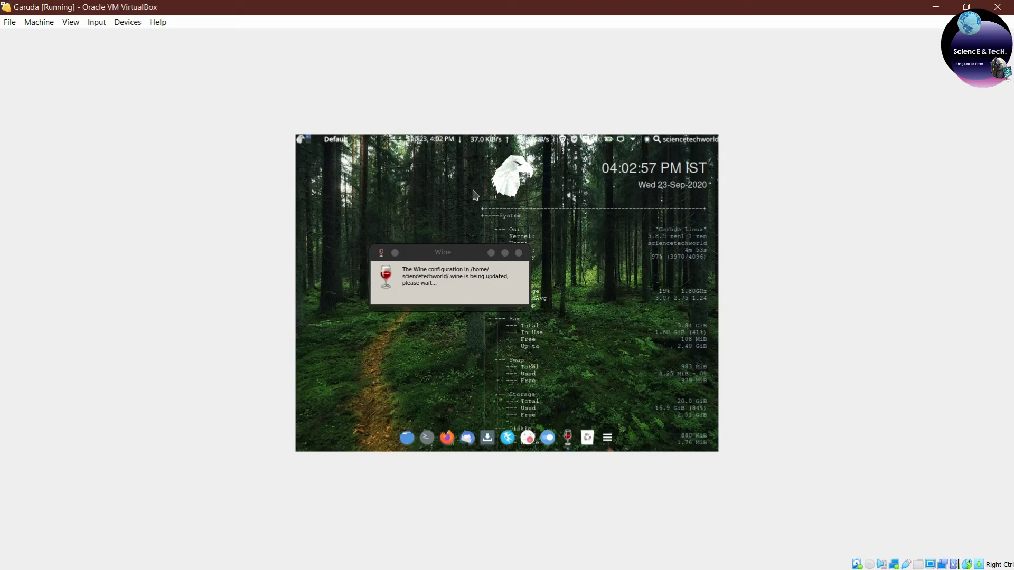
{"action": "left_click_drag", "start_coordinate": [428, 251], "coordinate": [430, 196]}
- Set the VBOX monitor's resolution to 1366x768 in the Display Configuration of System Settings, apply it and close the settings
{"action": "left_click", "coordinate": [601, 441]}
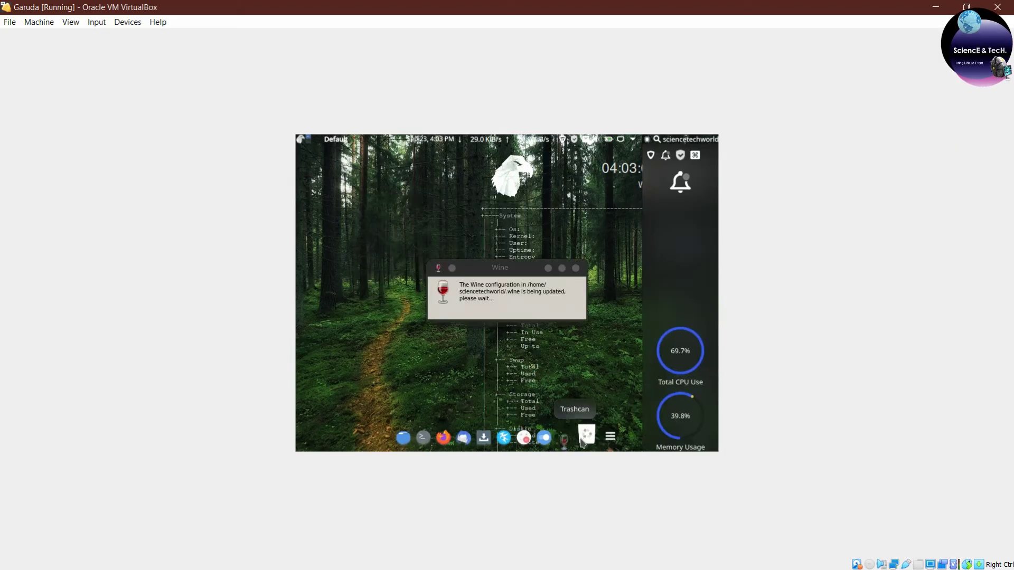
{"action": "left_click", "coordinate": [553, 440]}
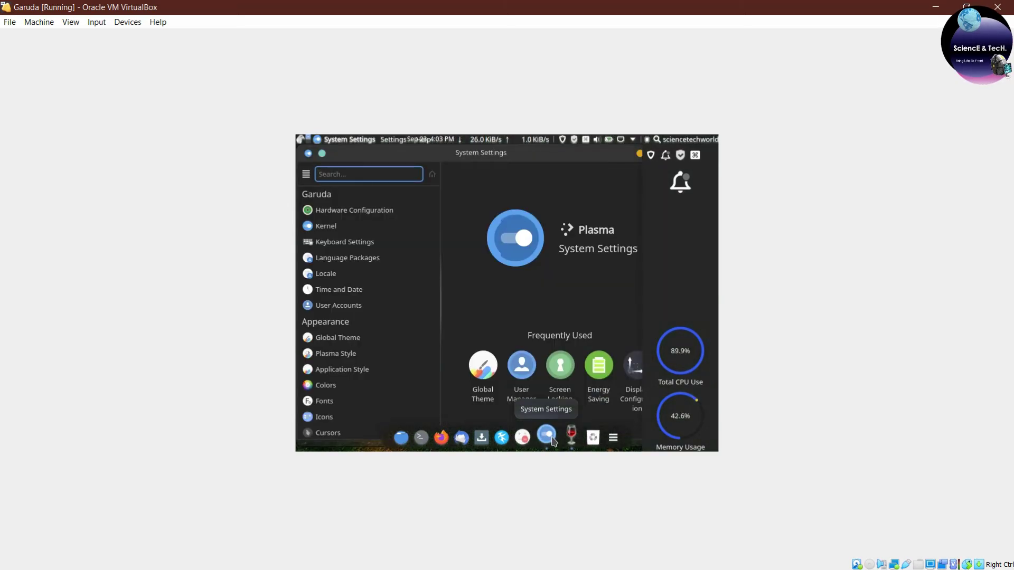
{"action": "type", "text": "displ"}
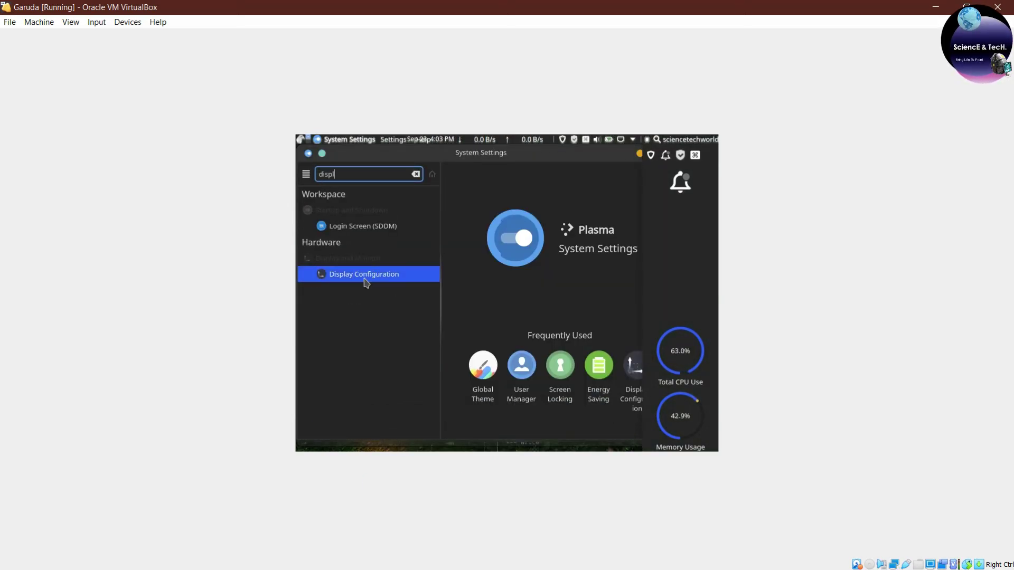
{"action": "left_click", "coordinate": [366, 283]}
{"action": "left_click", "coordinate": [499, 347]}
{"action": "left_click", "coordinate": [507, 277]}
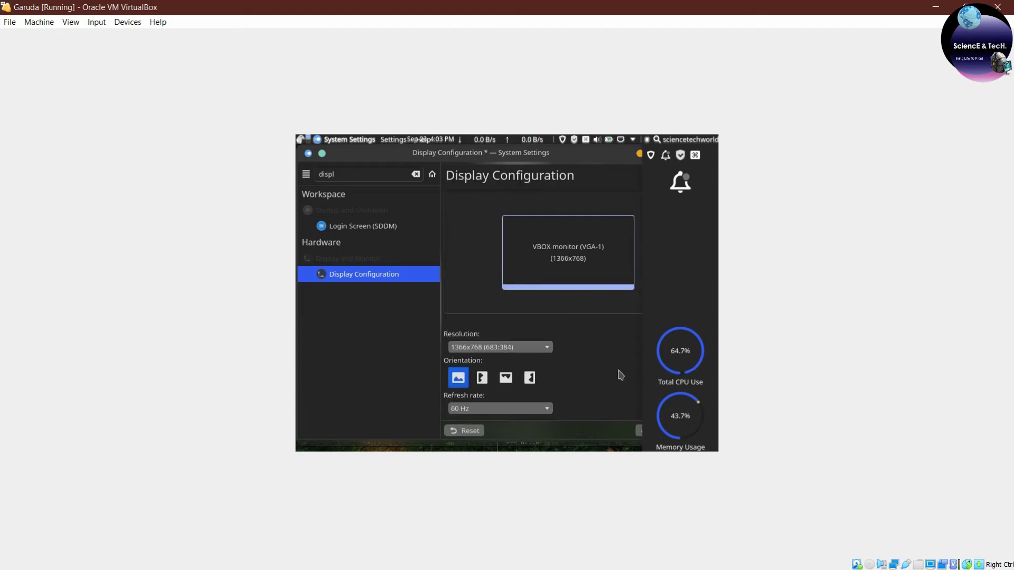
{"action": "left_click", "coordinate": [639, 432]}
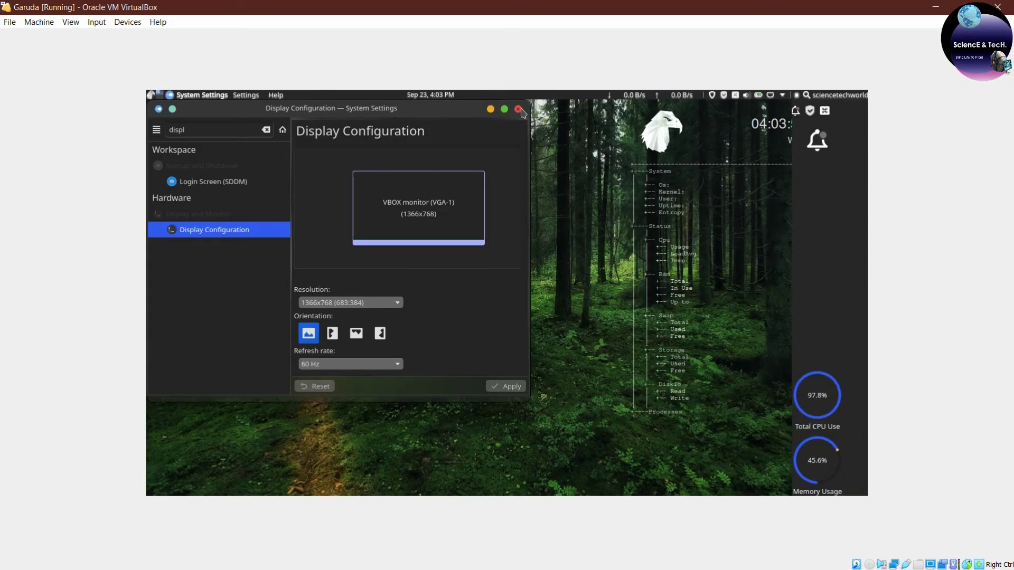
{"action": "left_click", "coordinate": [520, 110]}
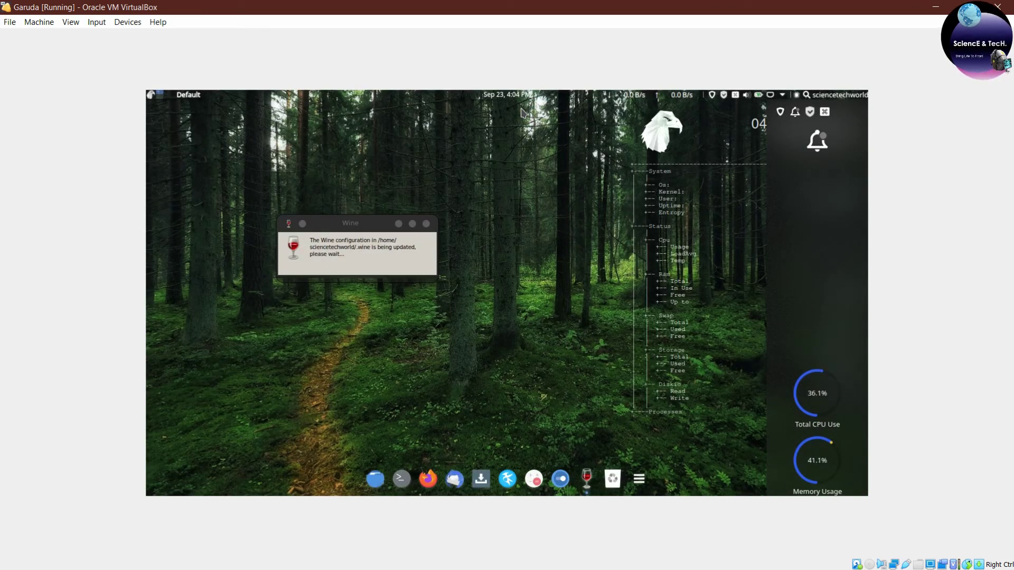
- Launch Firefox and close the extra start-up tabs, keeping only the Welcome to Firefox tab
{"action": "left_click", "coordinate": [428, 479]}
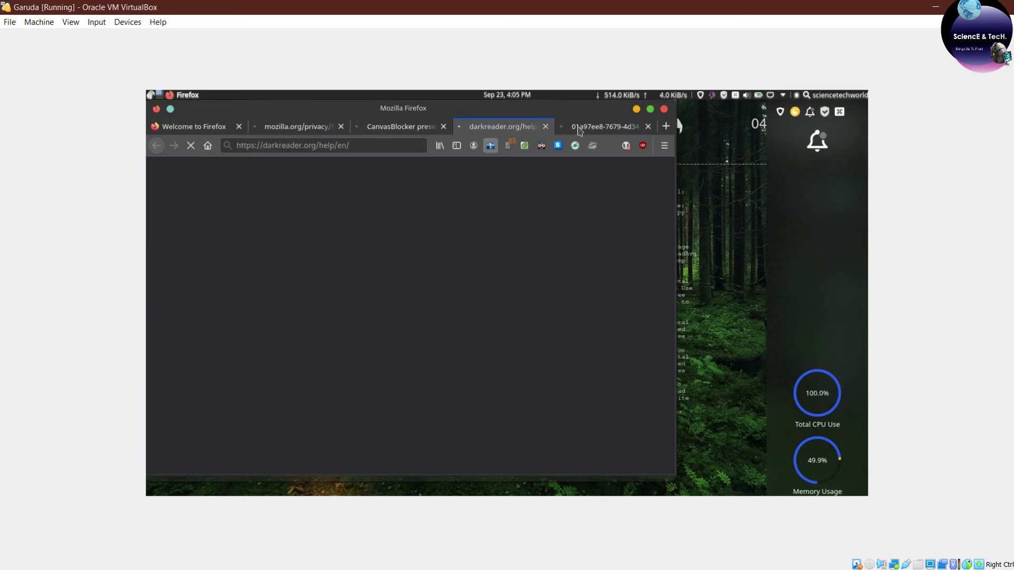
{"action": "left_click", "coordinate": [612, 127]}
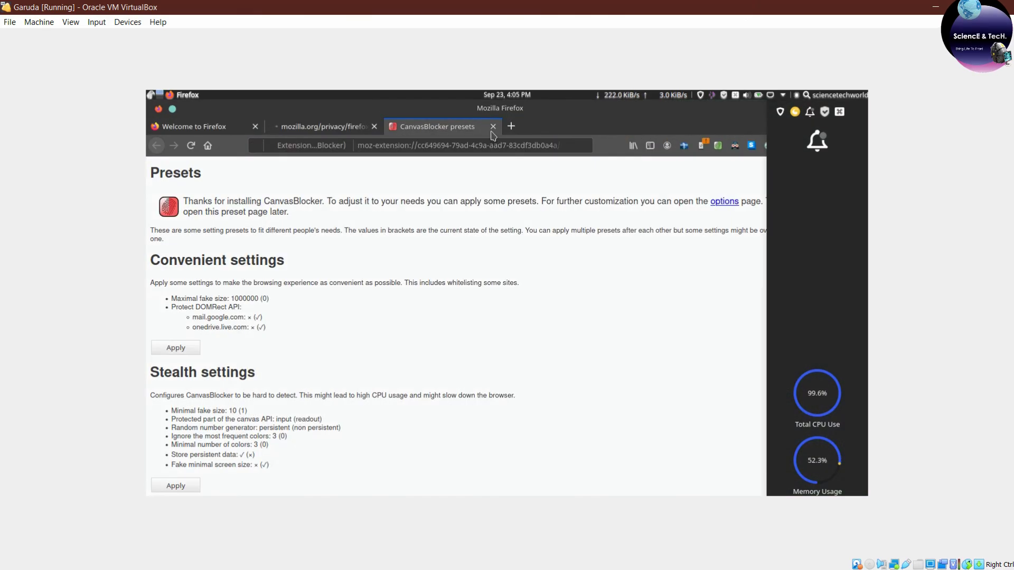
{"action": "left_click", "coordinate": [493, 128]}
{"action": "left_click", "coordinate": [374, 127]}
- Open youtube.com in the Firefox tab
{"action": "type", "text": "youtube,"}
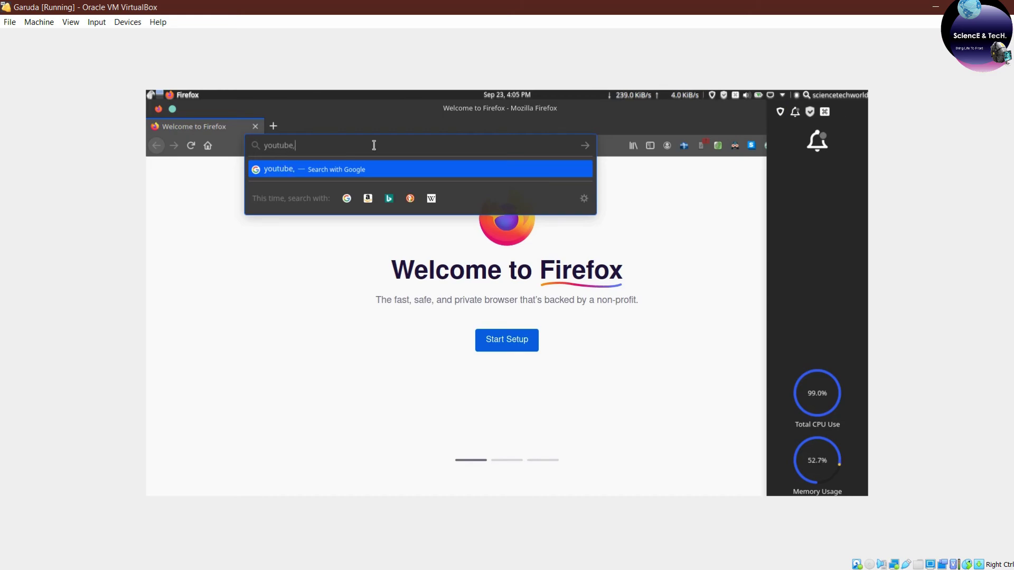
{"action": "key", "text": "BackSpace"}
{"action": "type", "text": ".com"}
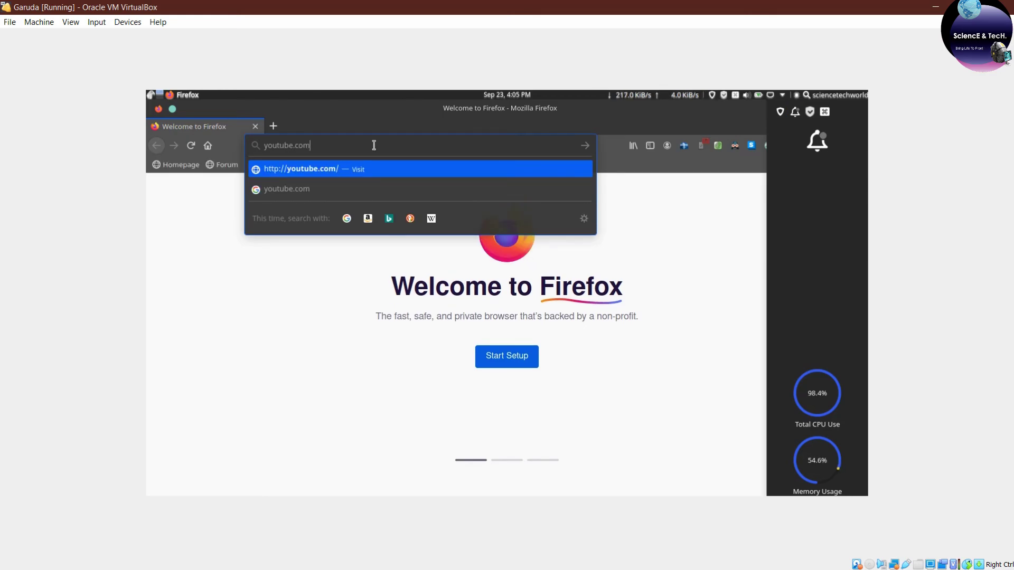
{"action": "key", "text": "Return"}
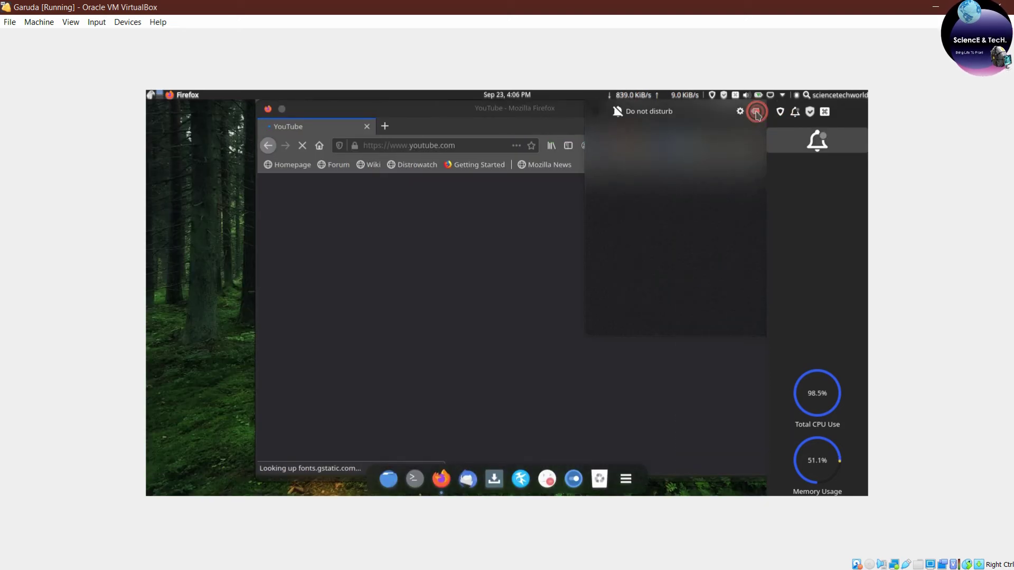
- Dismiss the notification pop-up and search YouTube for "science tech world"
{"action": "left_click", "coordinate": [403, 247]}
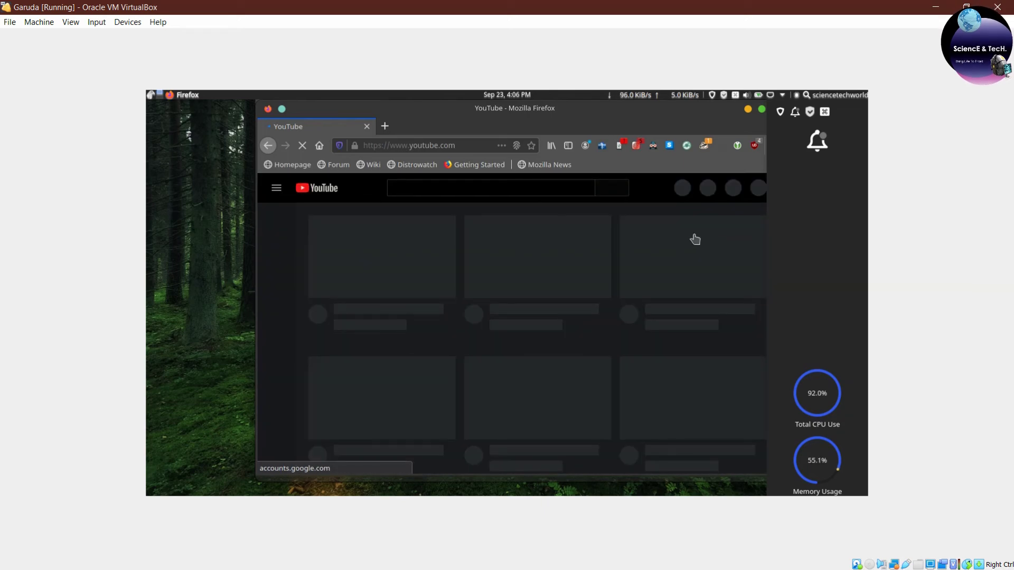
{"action": "left_click", "coordinate": [519, 189]}
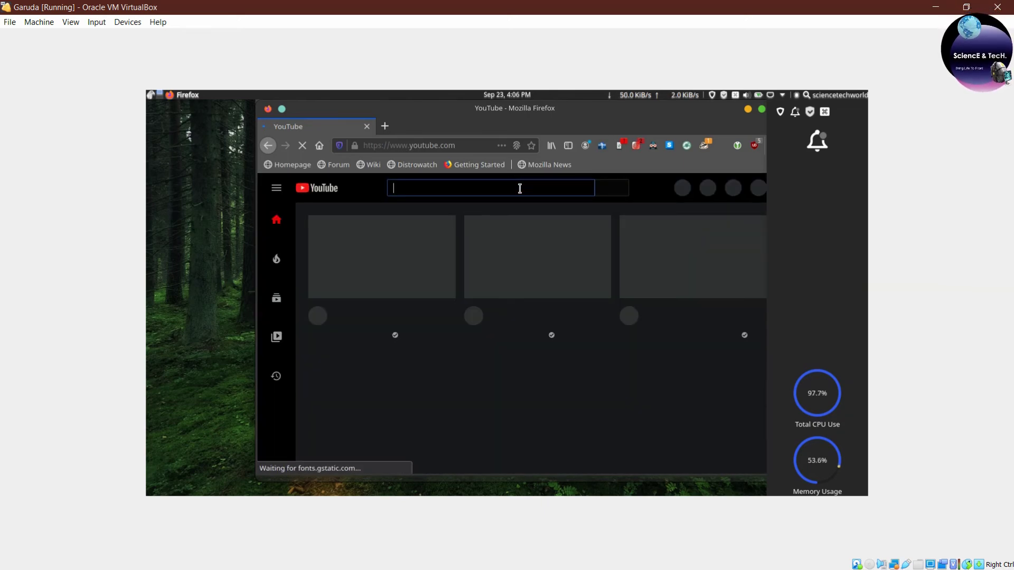
{"action": "type", "text": "science tech world"}
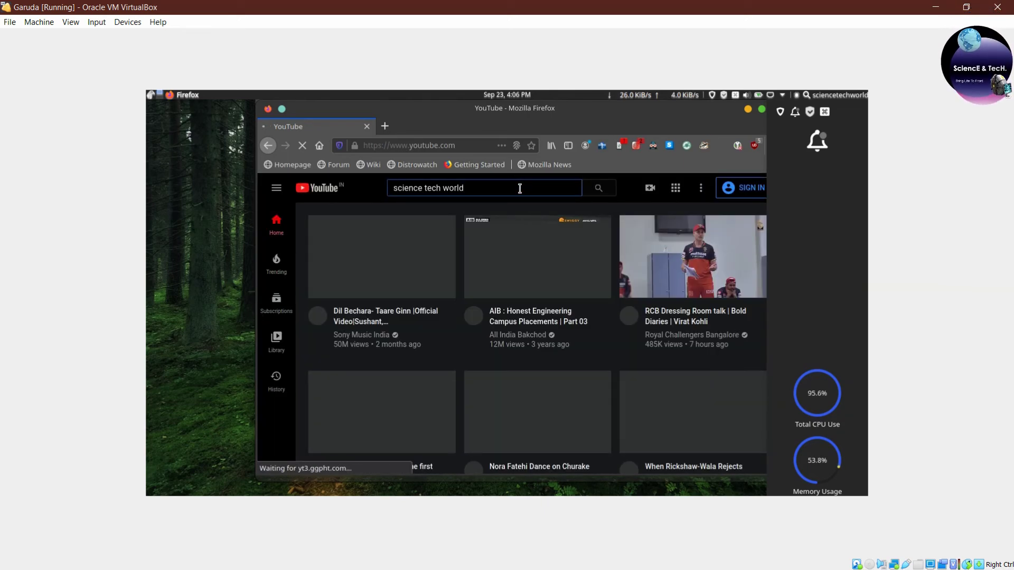
{"action": "key", "text": "Return"}
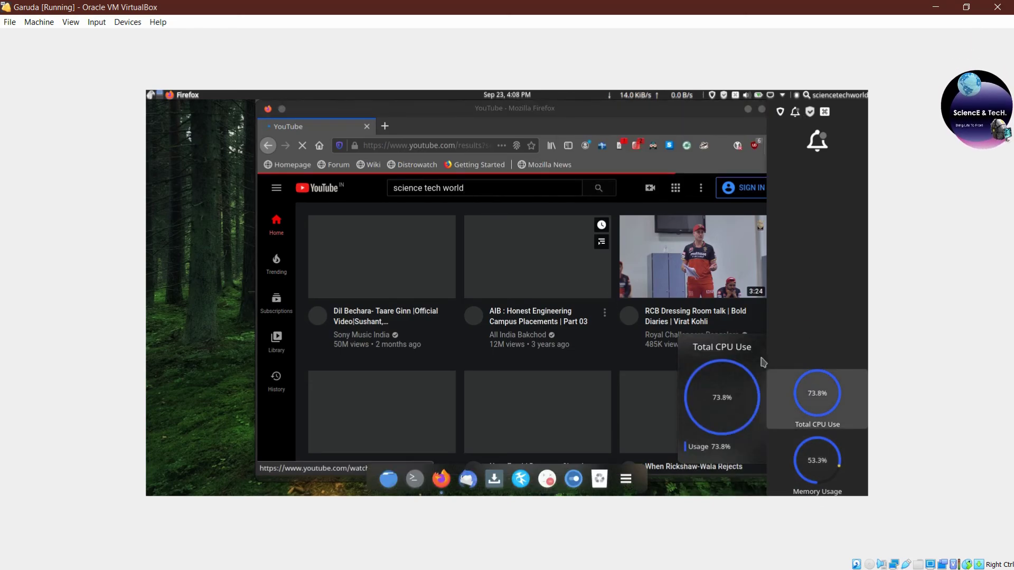
- Quit Latte from the Total CPU Use widget's options and maximize the Firefox window
{"action": "right_click", "coordinate": [716, 346]}
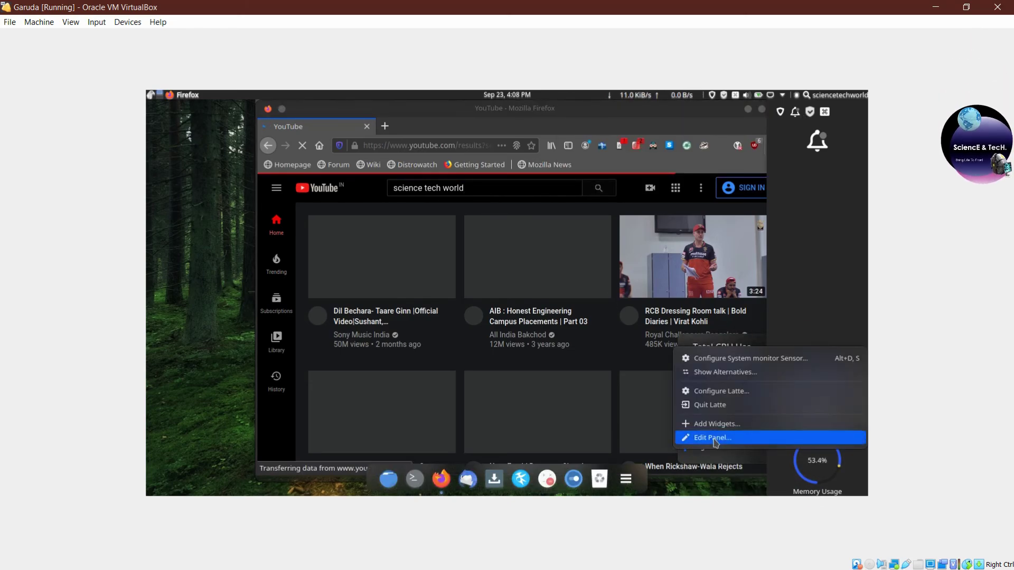
{"action": "left_click", "coordinate": [705, 407]}
{"action": "left_click", "coordinate": [718, 344]}
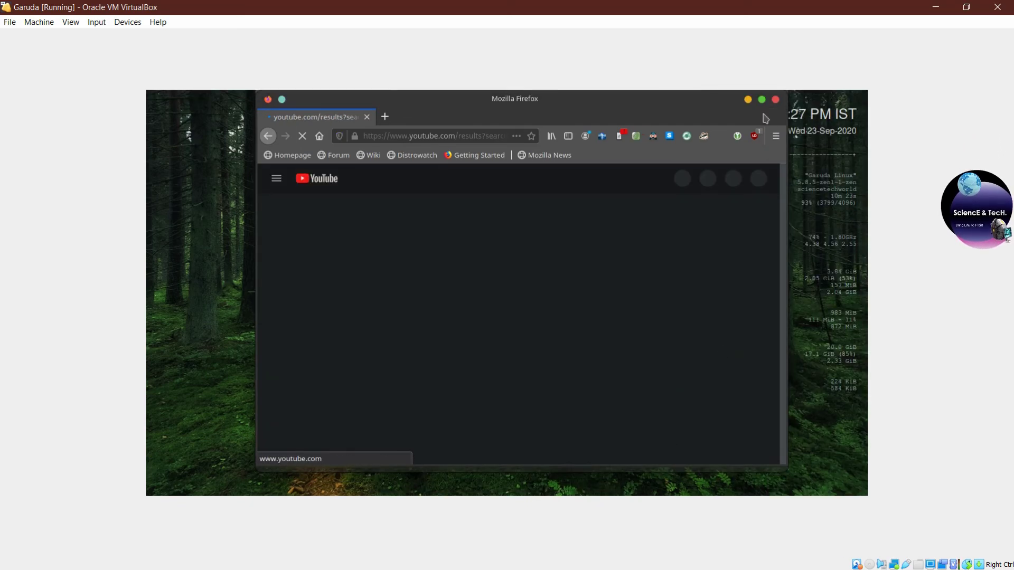
{"action": "left_click", "coordinate": [762, 99]}
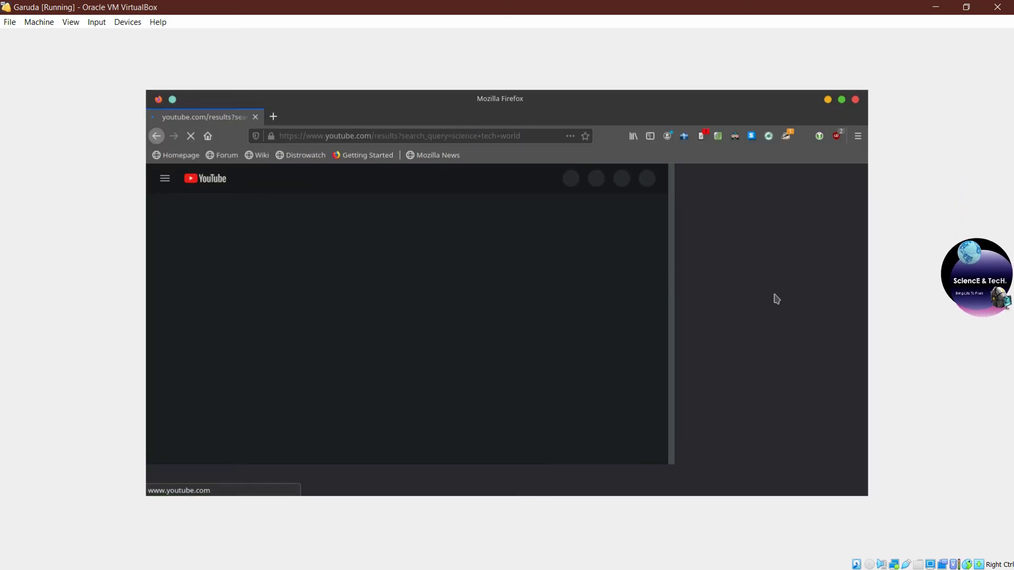
- Open the Science Tech World channel from the YouTube search results
{"action": "left_click", "coordinate": [707, 173]}
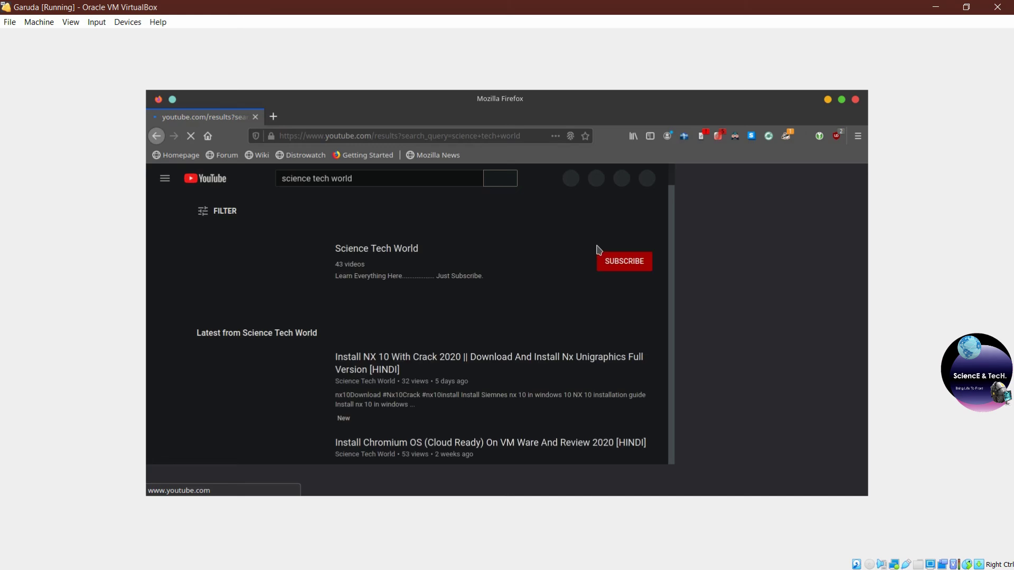
{"action": "left_click", "coordinate": [488, 257]}
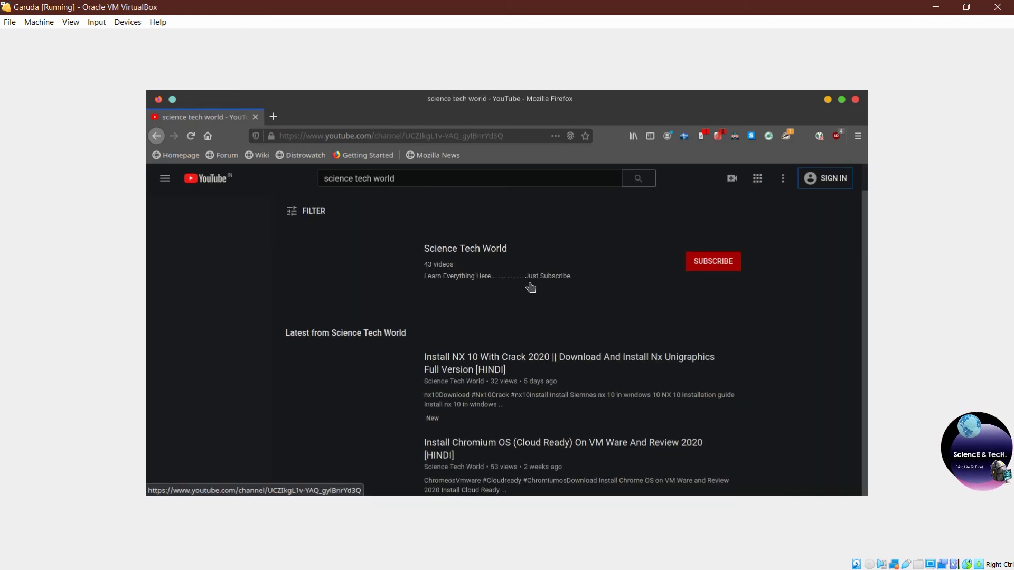